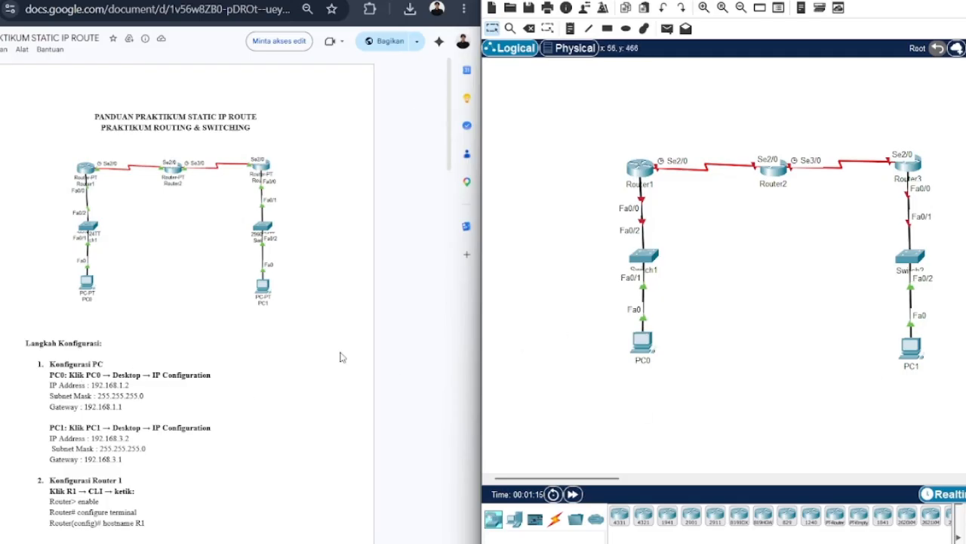
# Configure PC0 with static IPv4 address 192.168.1.2, subnet mask 255.255.255.0 and default gateway 192.168.1.1
pyautogui.scroll(-1, 78, 397)
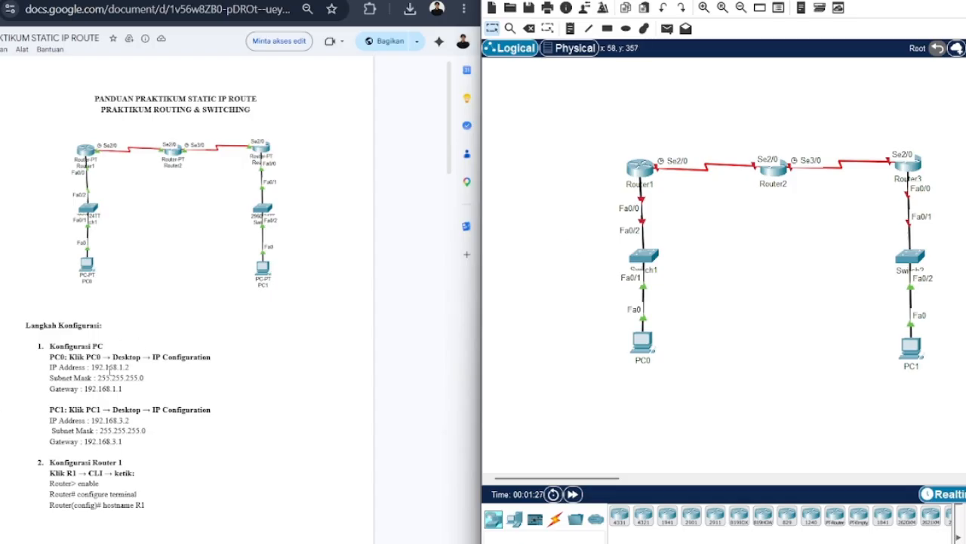
pyautogui.click(647, 342)
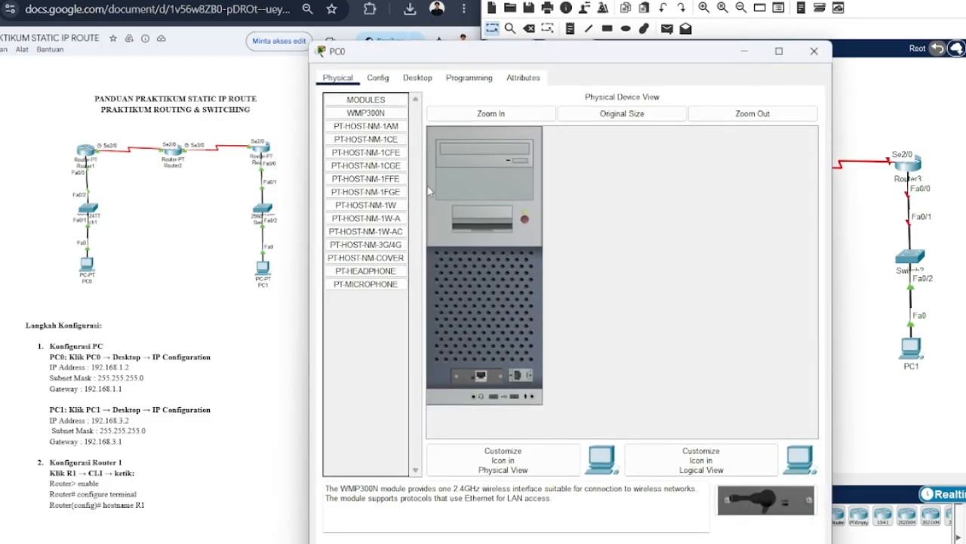
pyautogui.click(380, 79)
pyautogui.click(420, 78)
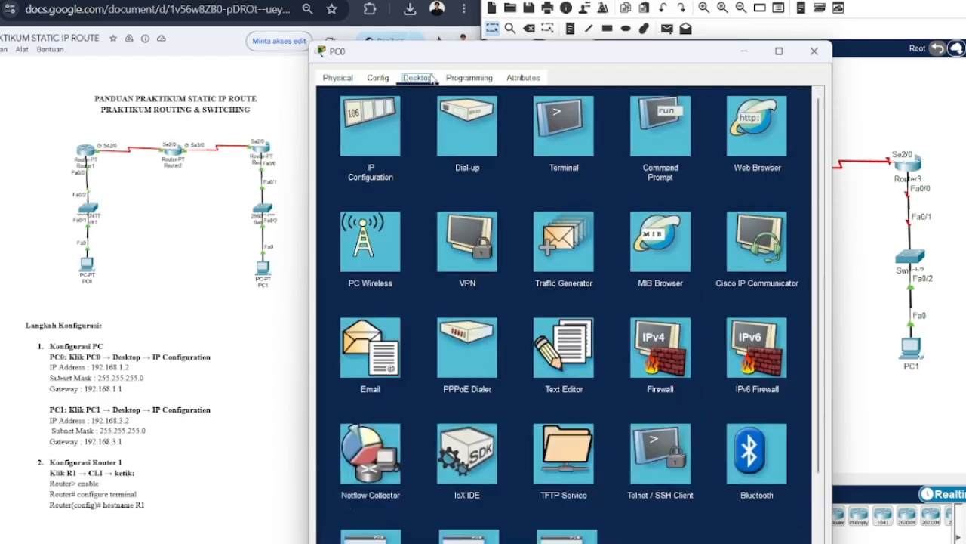
pyautogui.click(379, 145)
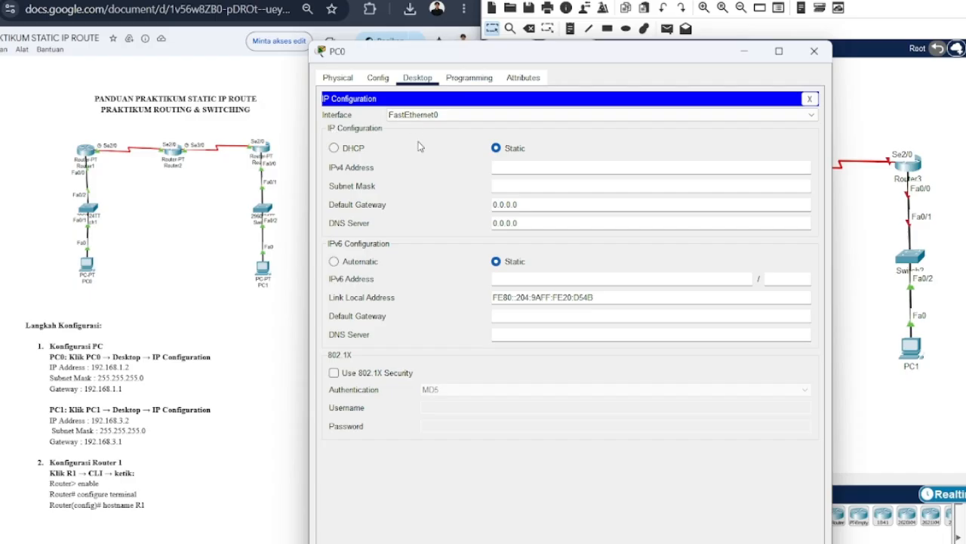
pyautogui.click(541, 169)
pyautogui.write('192.168.1.2')
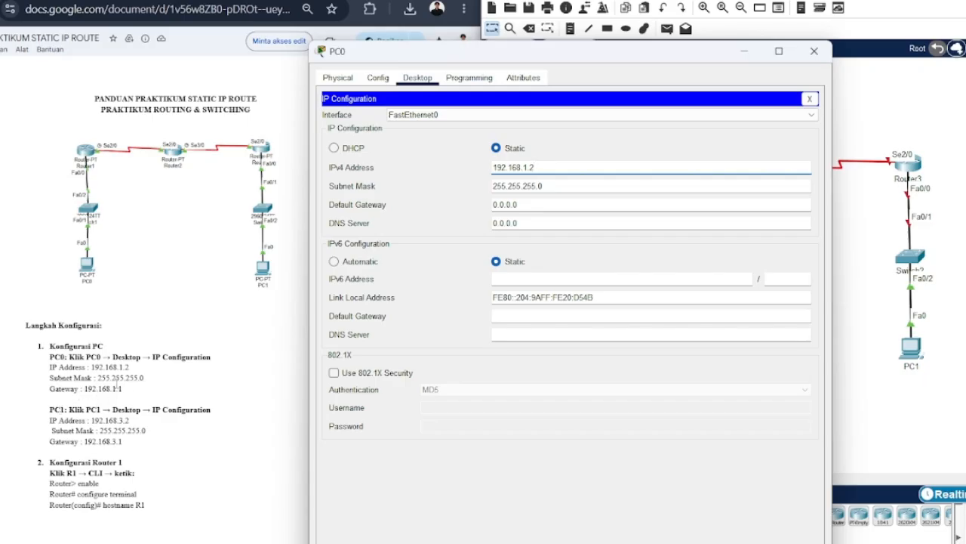
pyautogui.click(541, 201)
pyautogui.doubleClick(542, 201)
pyautogui.write('192.168.1.1')
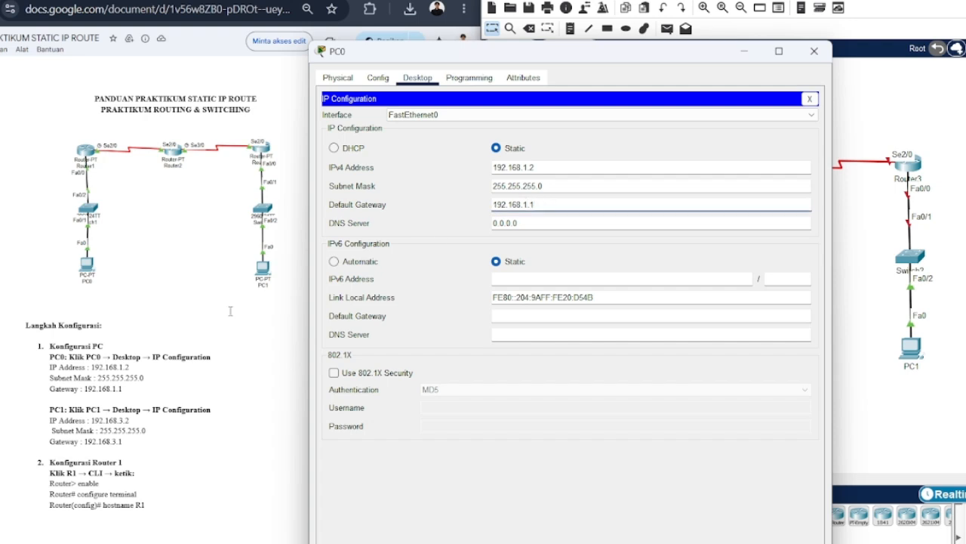
pyautogui.click(167, 362)
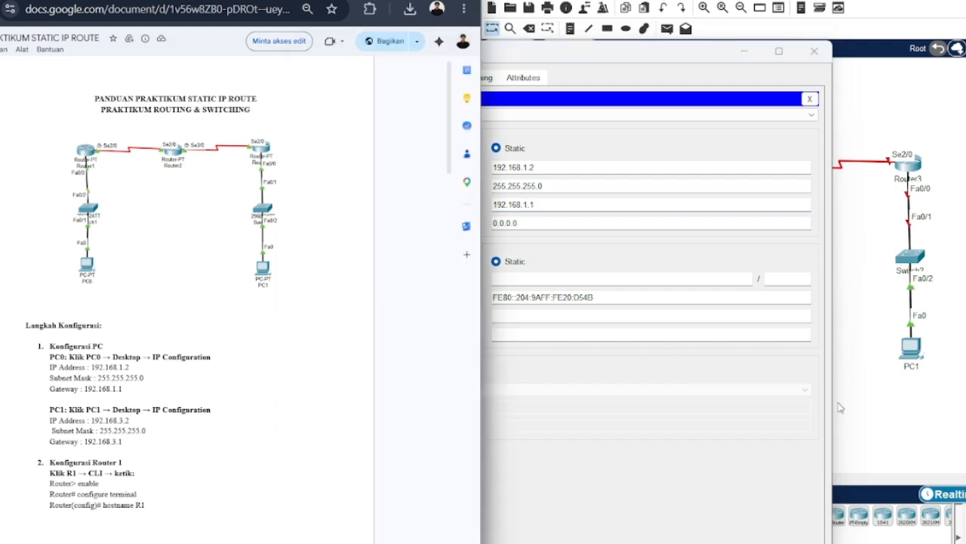
# Configure PC1 with static IPv4 address 192.168.3.2, subnet mask 255.255.255.0 and default gateway 192.168.3.1
pyautogui.click(913, 358)
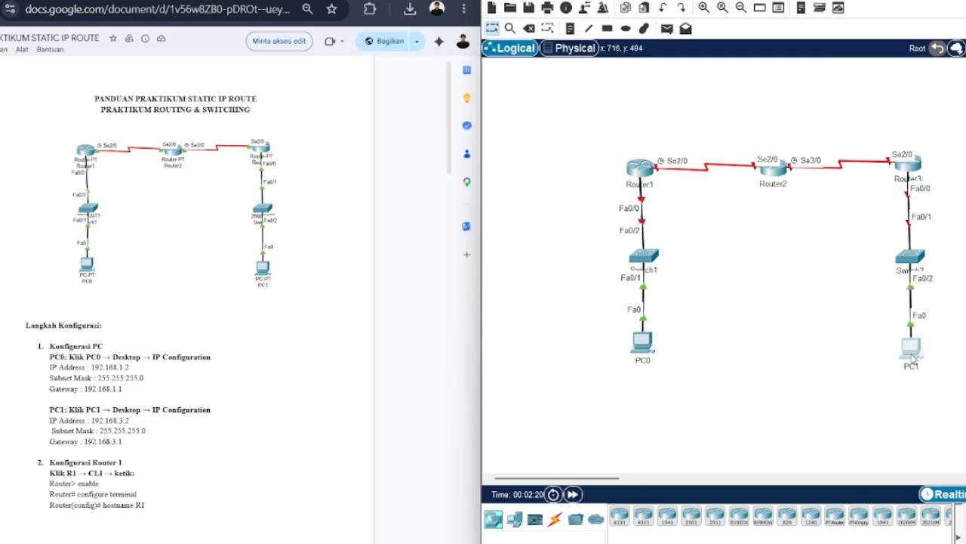
pyautogui.click(913, 358)
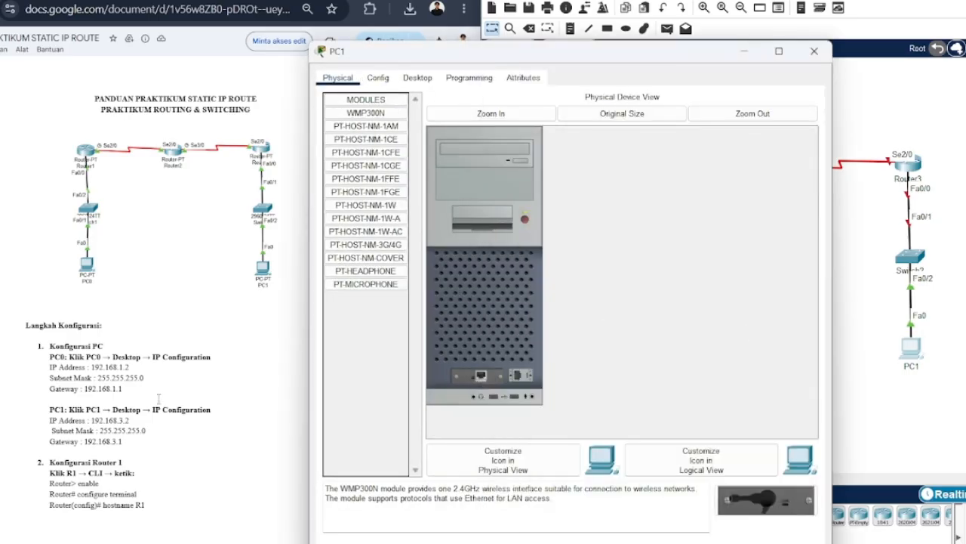
pyautogui.click(420, 78)
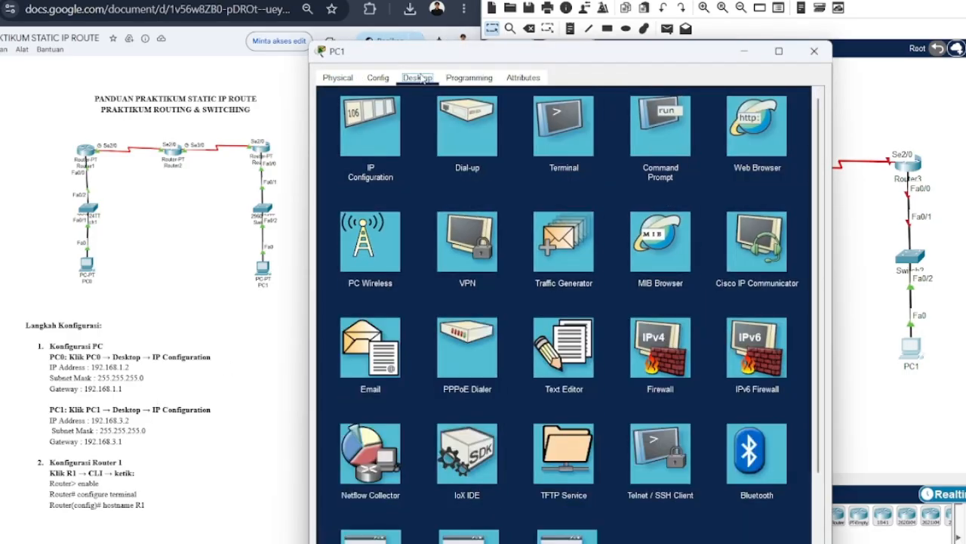
pyautogui.click(370, 124)
pyautogui.click(542, 166)
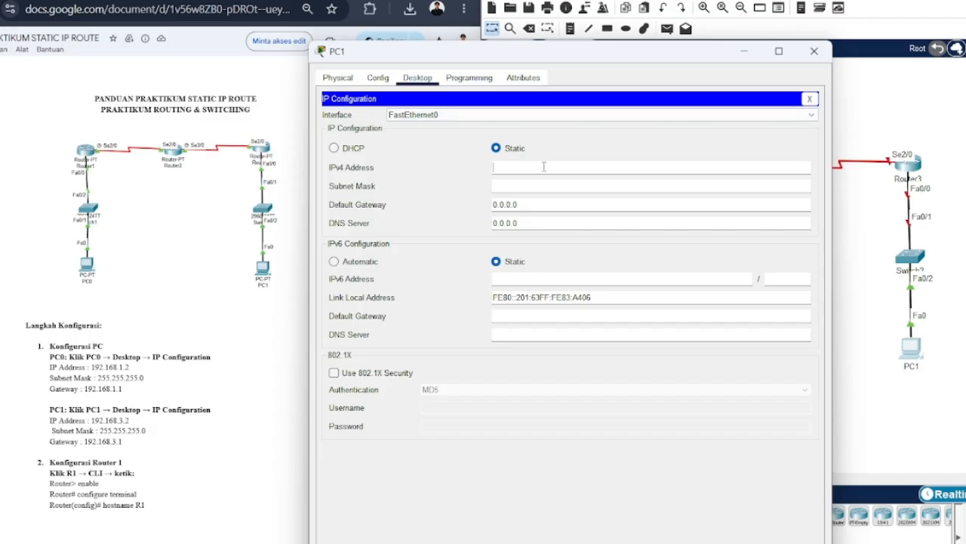
pyautogui.write('192.168.3.2')
pyautogui.doubleClick(550, 206)
pyautogui.press('BackSpace')
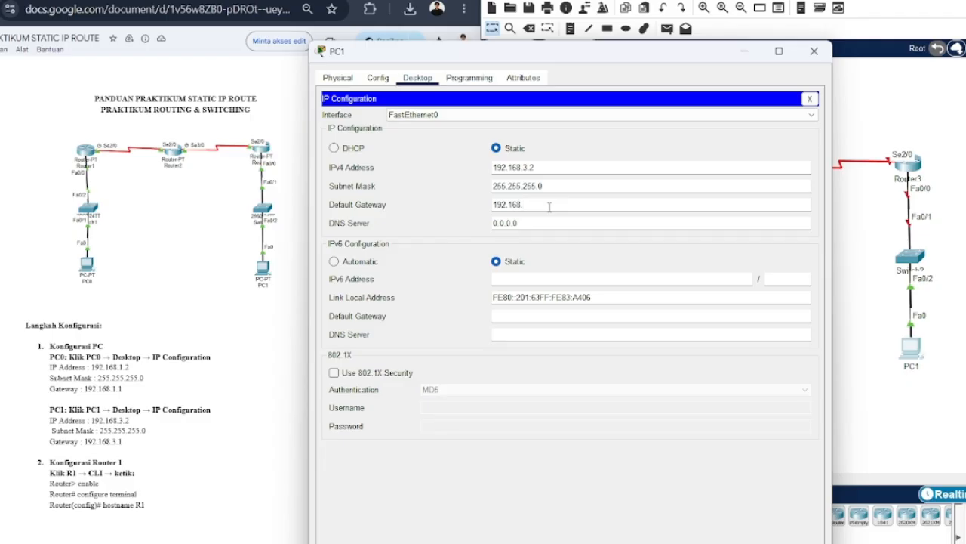
pyautogui.write('1')
pyautogui.hotkey('alt', 'Tab')
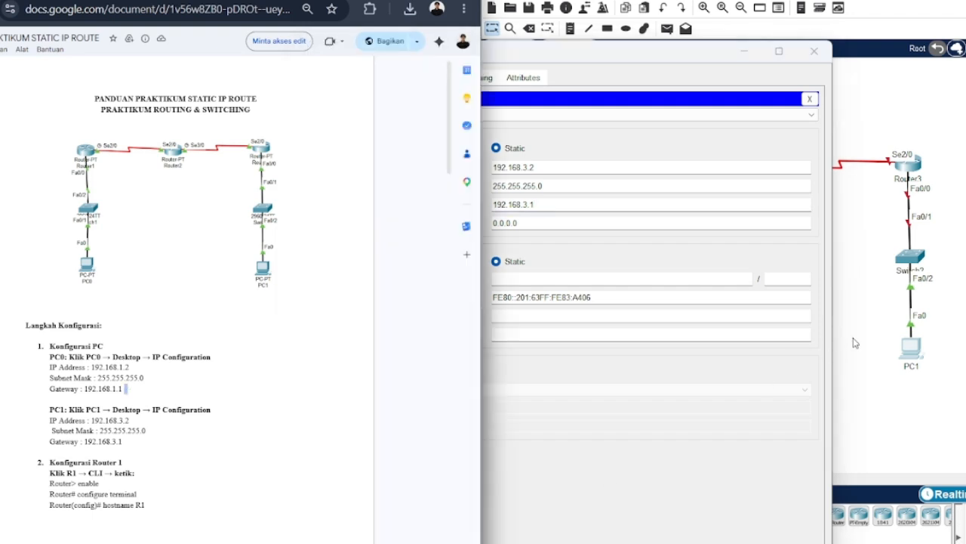
# Enter global configuration mode in Router1's command line and set its hostname to R1
pyautogui.click(874, 336)
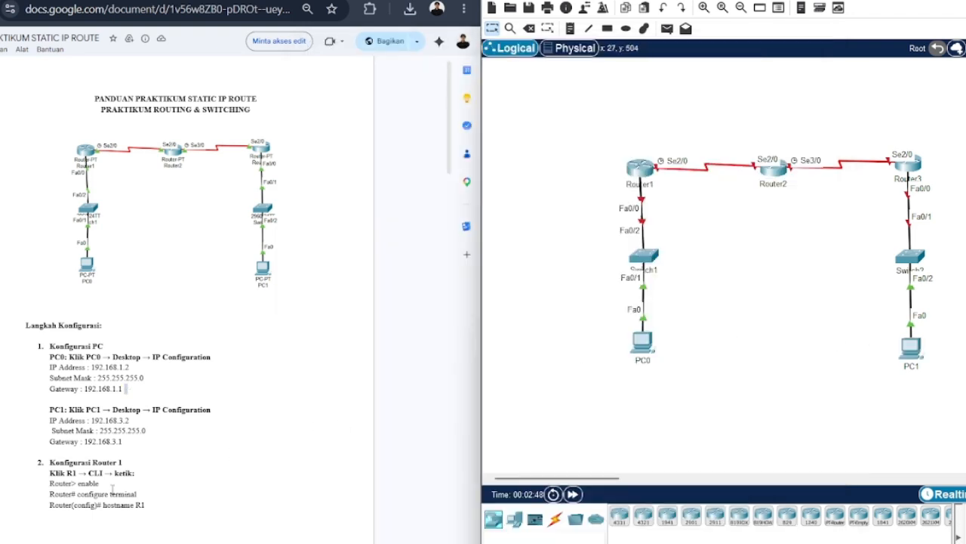
pyautogui.scroll(-1, 112, 489)
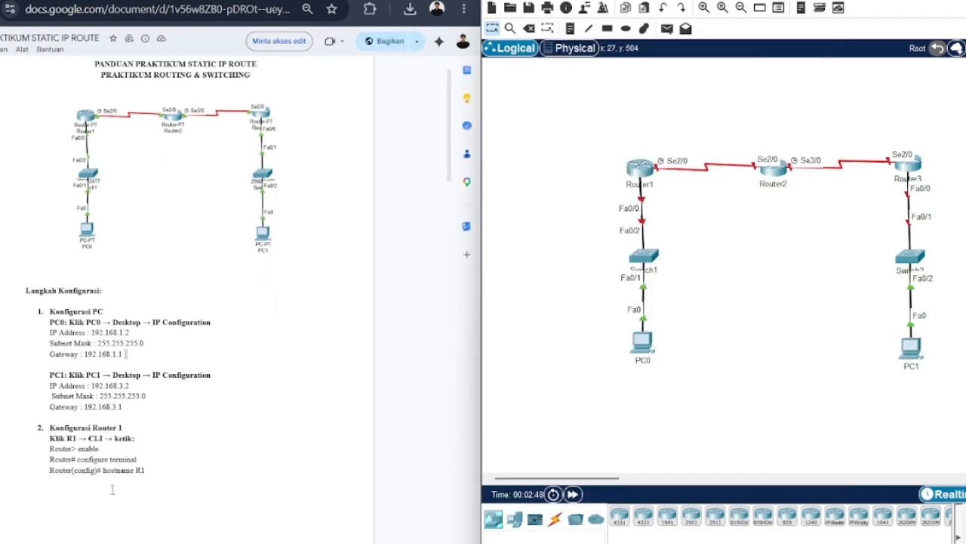
pyautogui.click(642, 171)
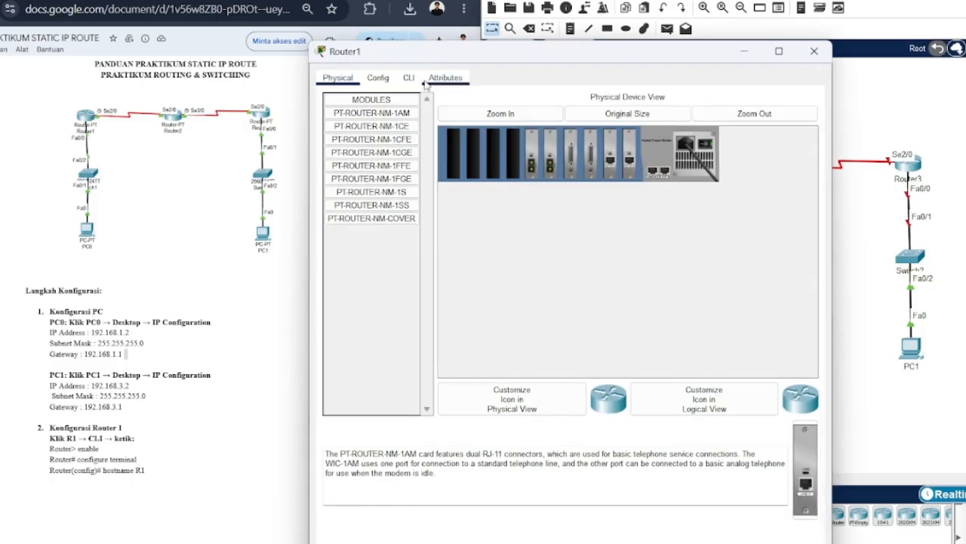
pyautogui.click(410, 80)
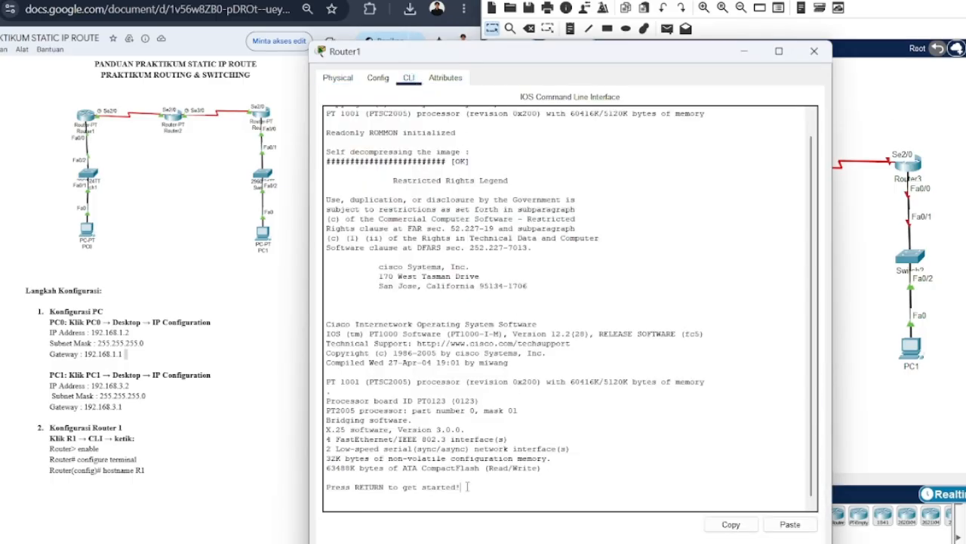
pyautogui.press('Return')
pyautogui.write('ena')
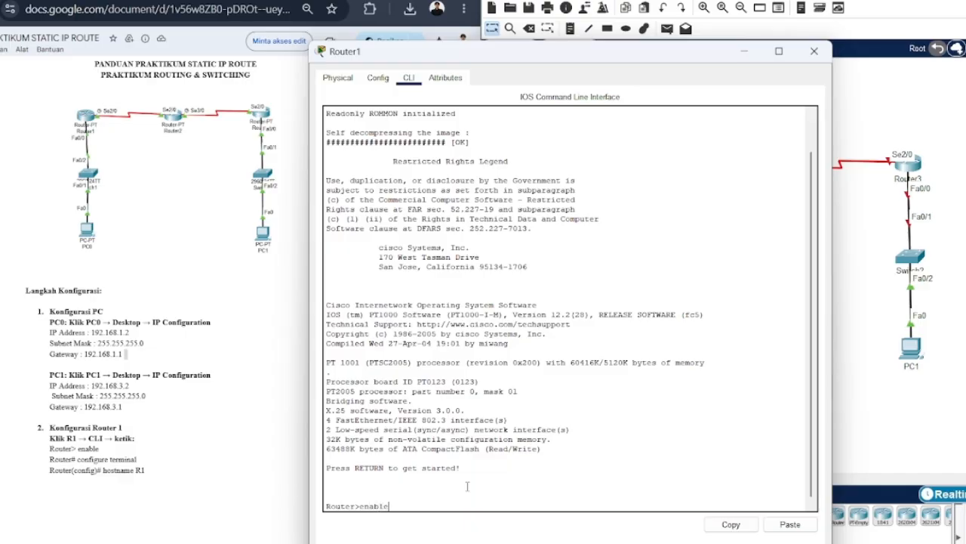
pyautogui.write('ble')
pyautogui.press('Return')
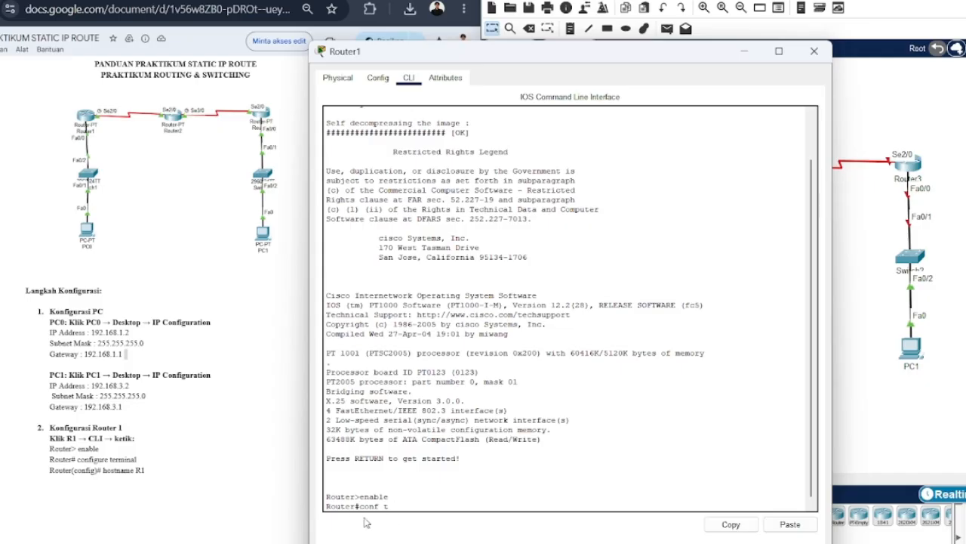
pyautogui.press('Return')
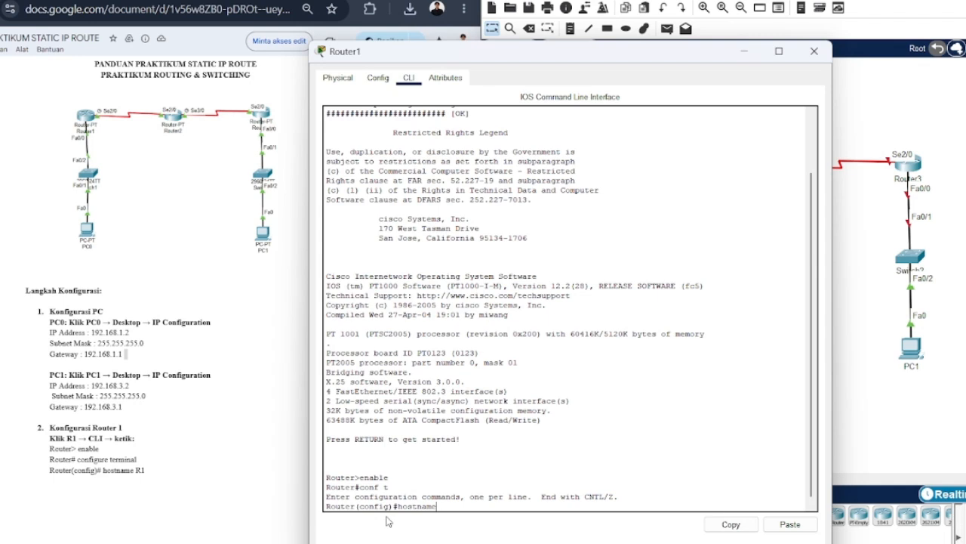
pyautogui.write('hostname R1')
pyautogui.press('Return')
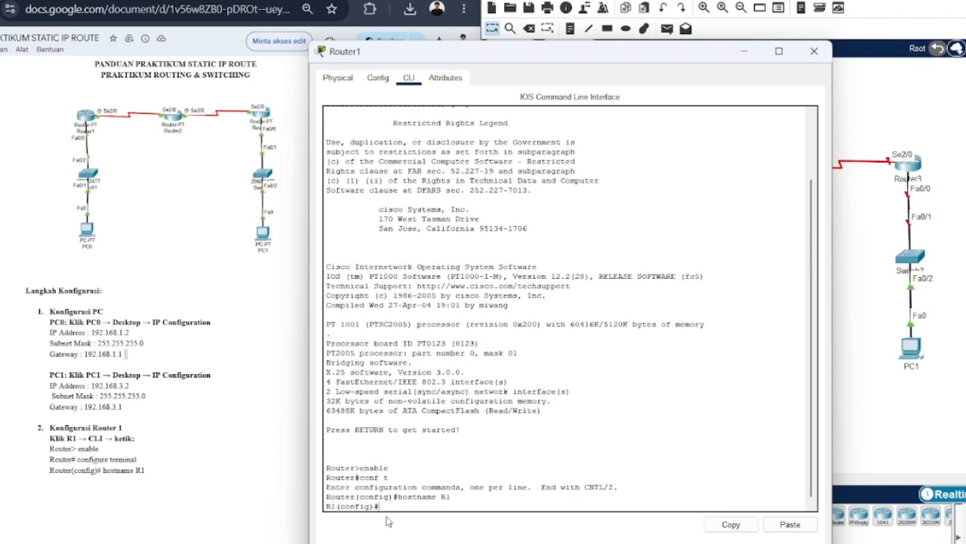
# Assign IP address 192.168.1.1 with mask 255.255.255.0 to R1's LAN interface fa0/0
pyautogui.scroll(-5, 26, 374)
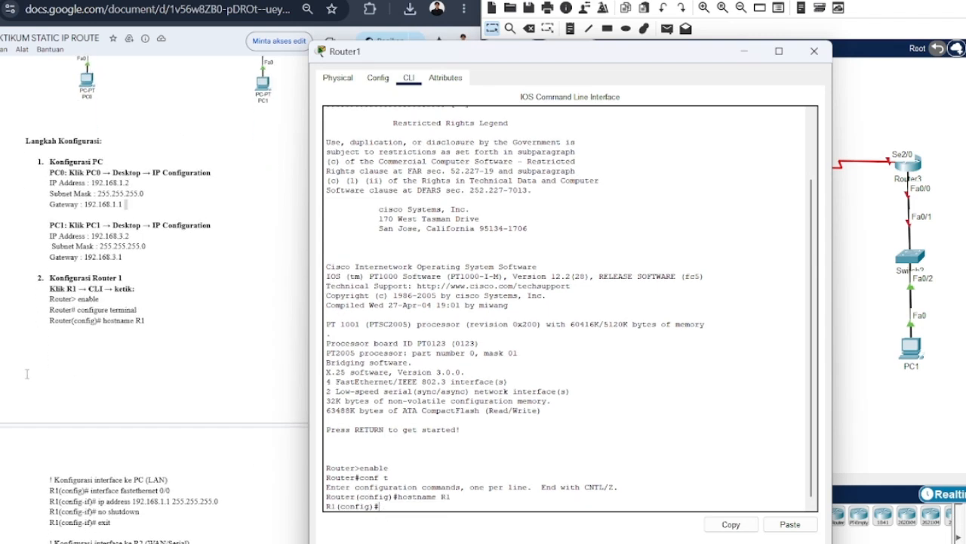
pyautogui.scroll(3, 123, 375)
pyautogui.scroll(-1, 75, 377)
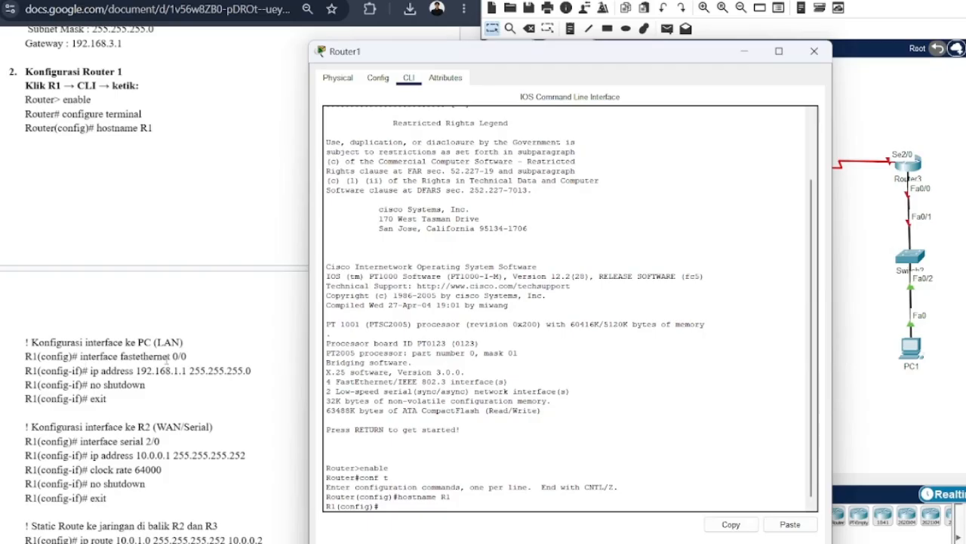
pyautogui.click(880, 243)
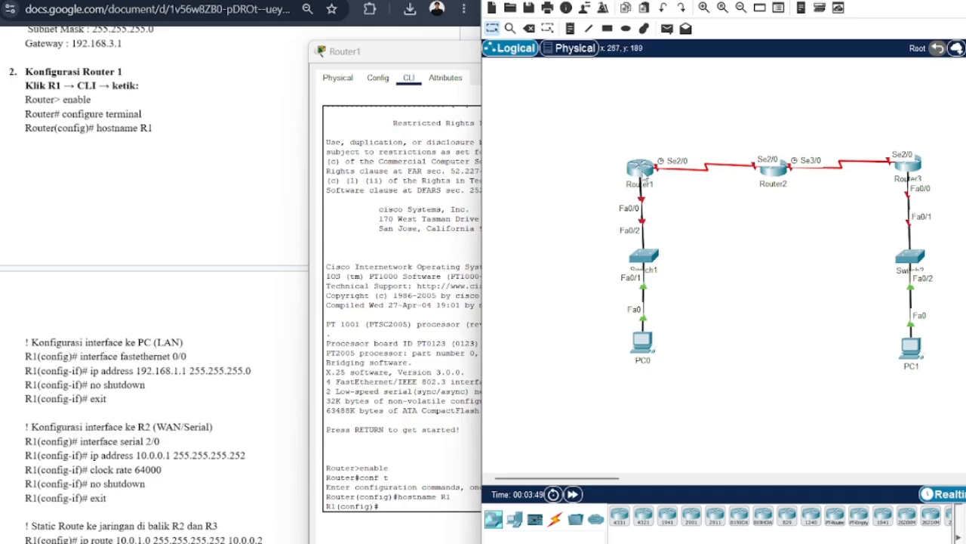
pyautogui.click(642, 170)
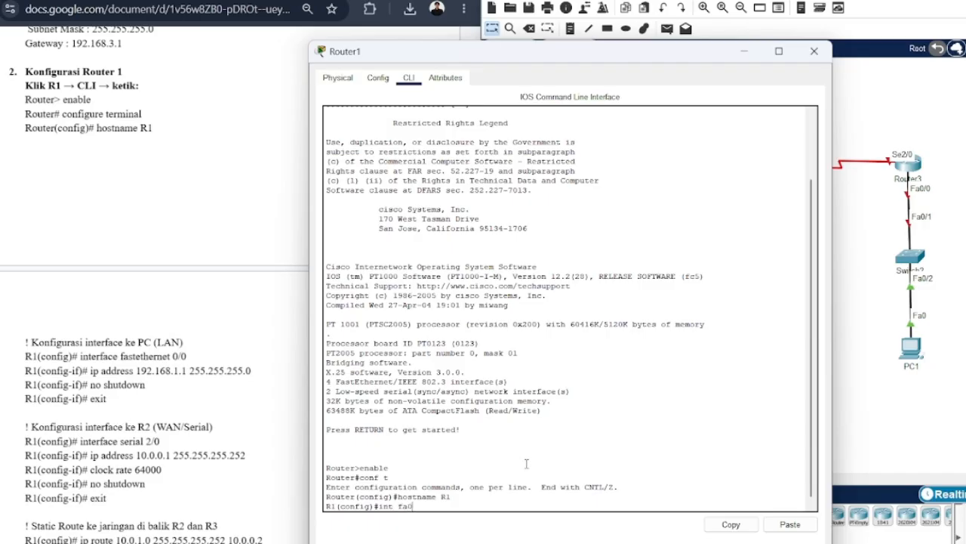
pyautogui.write('int fa0/0')
pyautogui.press('Return')
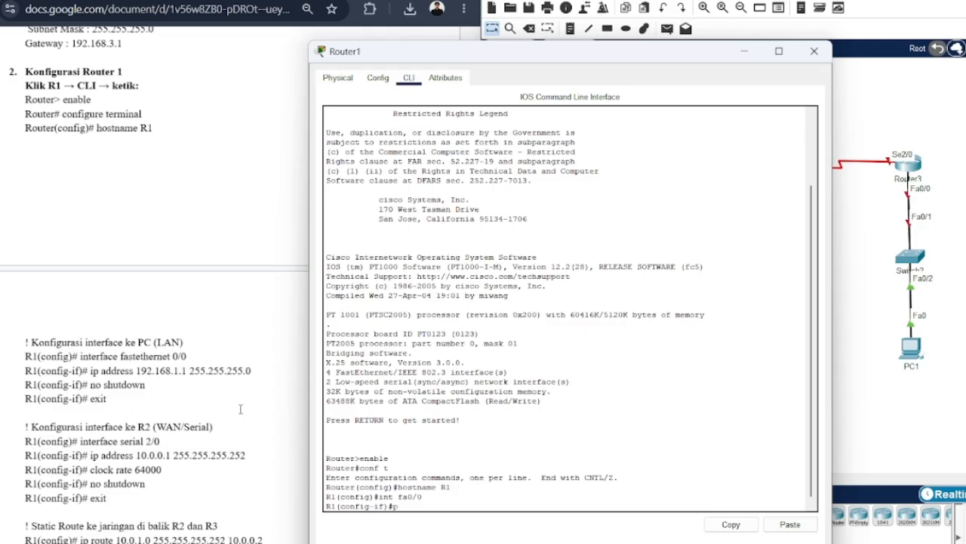
pyautogui.write('ip address 192.168.1.1 255.255.255.0')
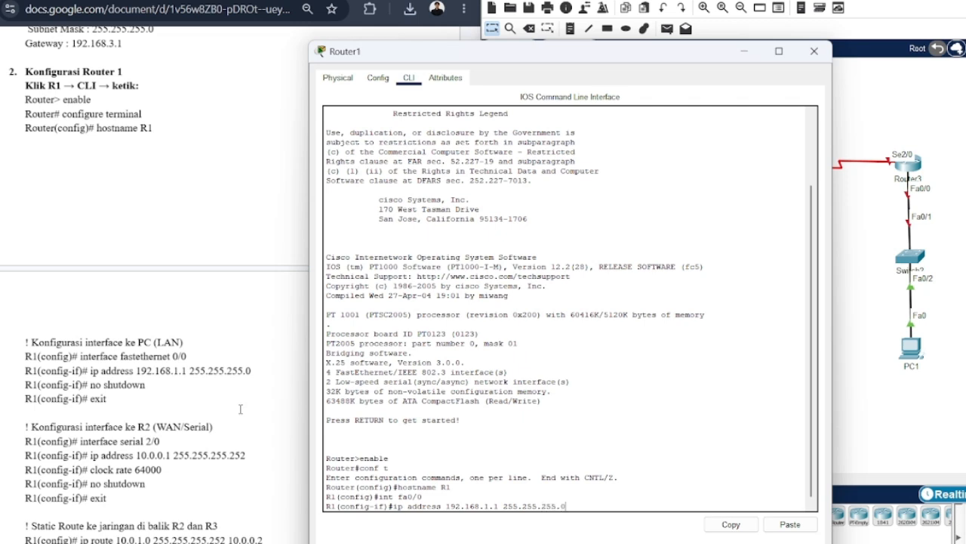
pyautogui.press('Return')
# Enable R1's fa0/0 interface with no shutdown and exit its interface configuration
pyautogui.write('no shutdown')
pyautogui.press('Return')
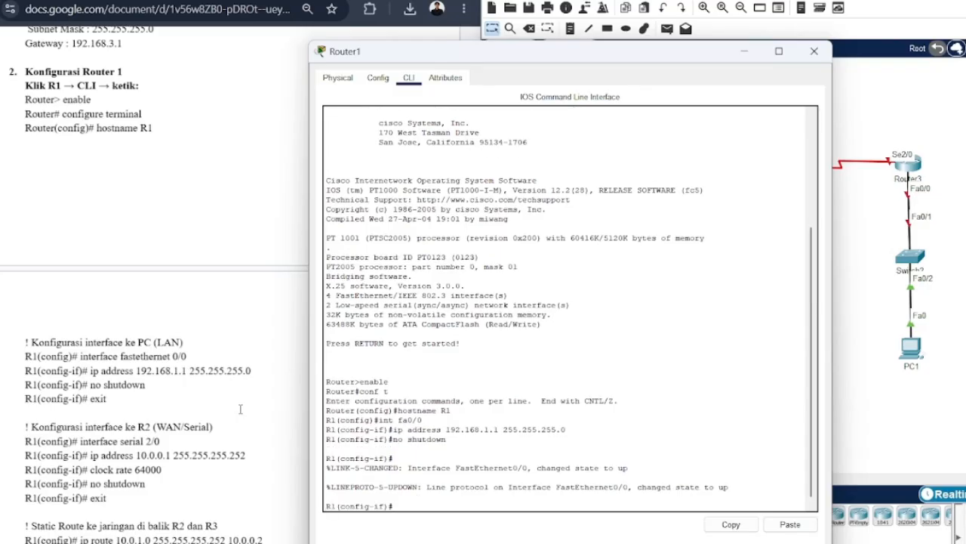
pyautogui.write('exit')
pyautogui.press('Return')
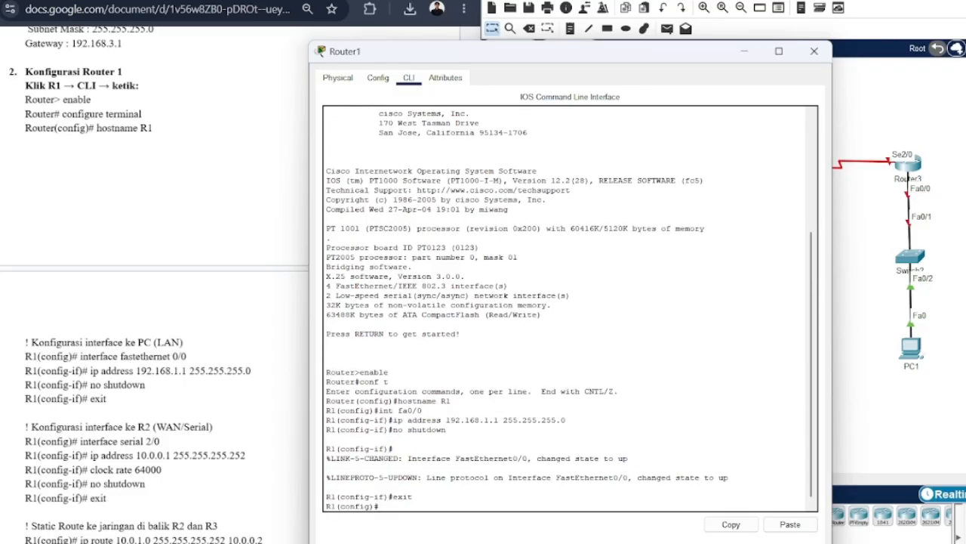
# Assign IP address 10.0.0.1 with mask 255.255.255.252 to R1's serial interface se2/0
pyautogui.click(860, 265)
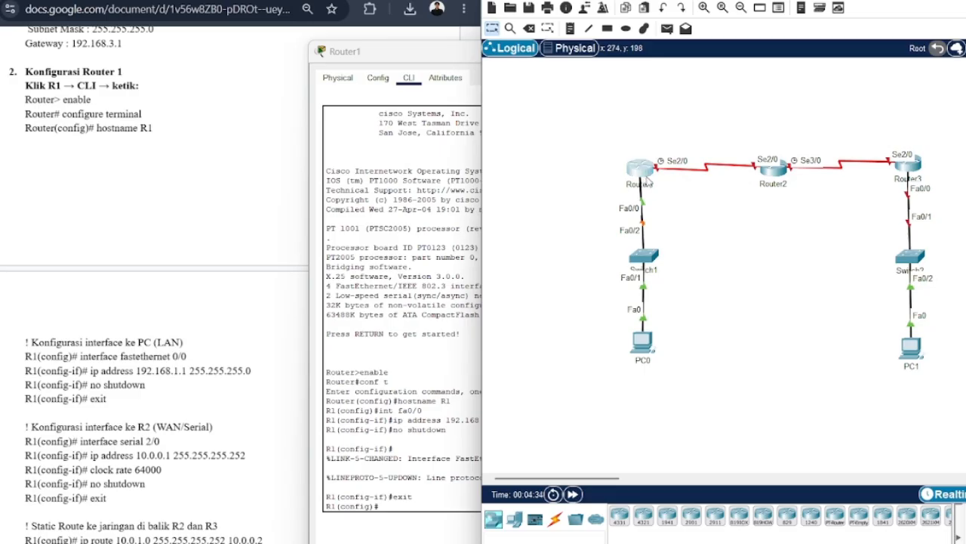
pyautogui.doubleClick(648, 176)
pyautogui.click(408, 506)
pyautogui.write('int se2/')
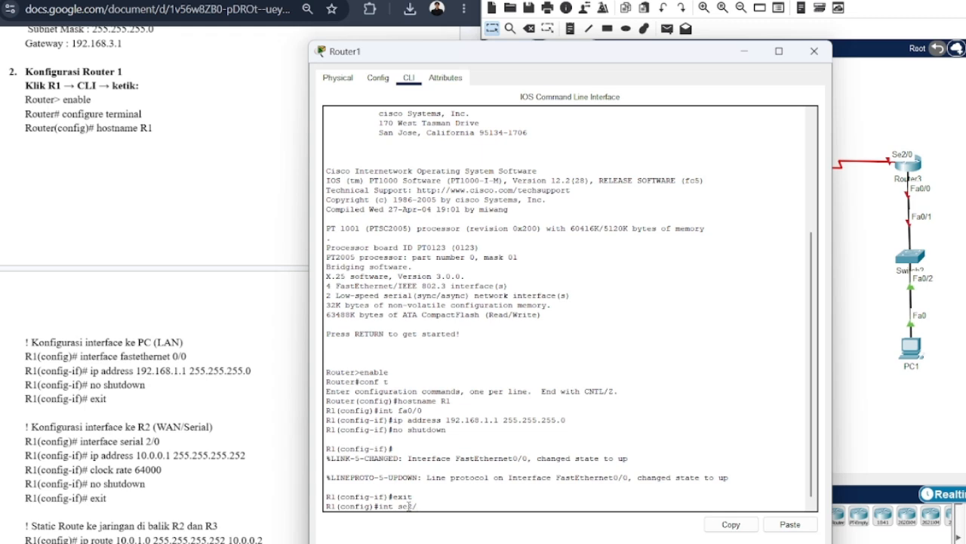
pyautogui.write('0')
pyautogui.press('Return')
pyautogui.write('ip')
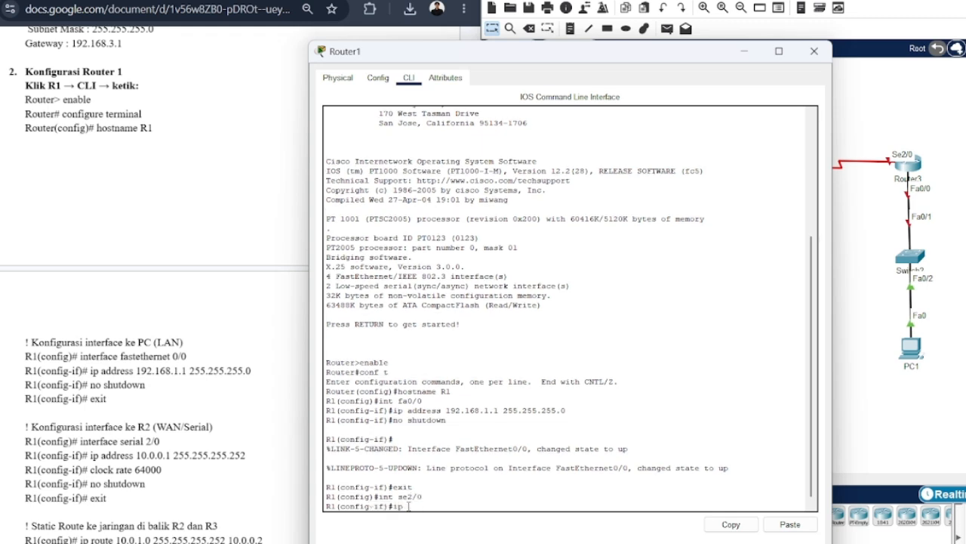
pyautogui.write(' address 10.0.0.1 255.255.255.252')
pyautogui.press('Return')
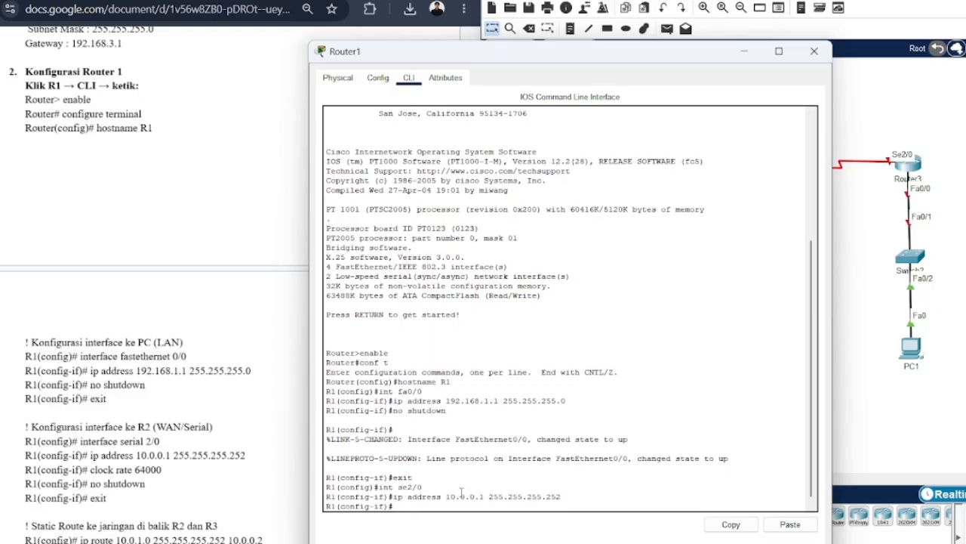
# Set the clock rate of R1's se2/0 to 64000, enable the interface with no shutdown and exit its configuration
pyautogui.write('clock rate 64000')
pyautogui.press('Return')
pyautogui.write('no shut')
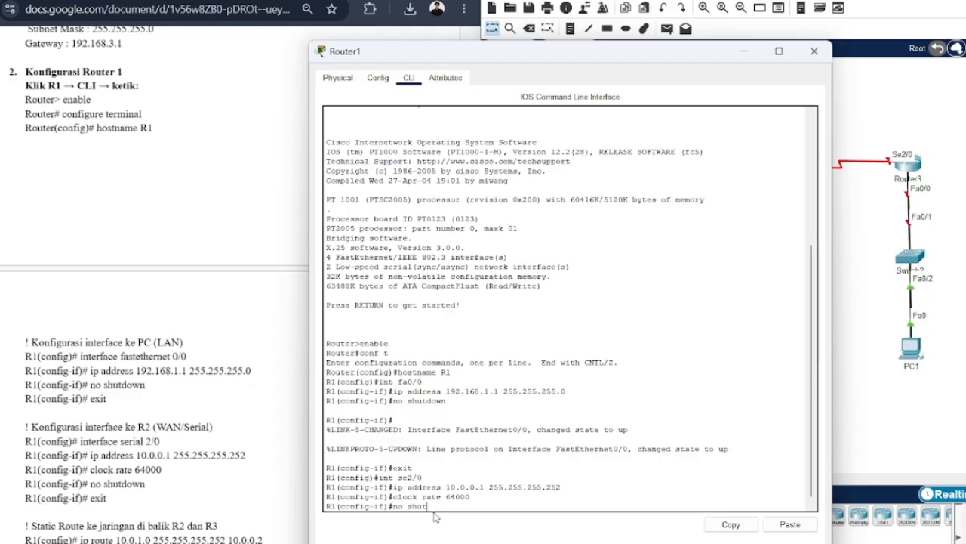
pyautogui.write('down')
pyautogui.press('Return')
pyautogui.write('exit')
pyautogui.press('Return')
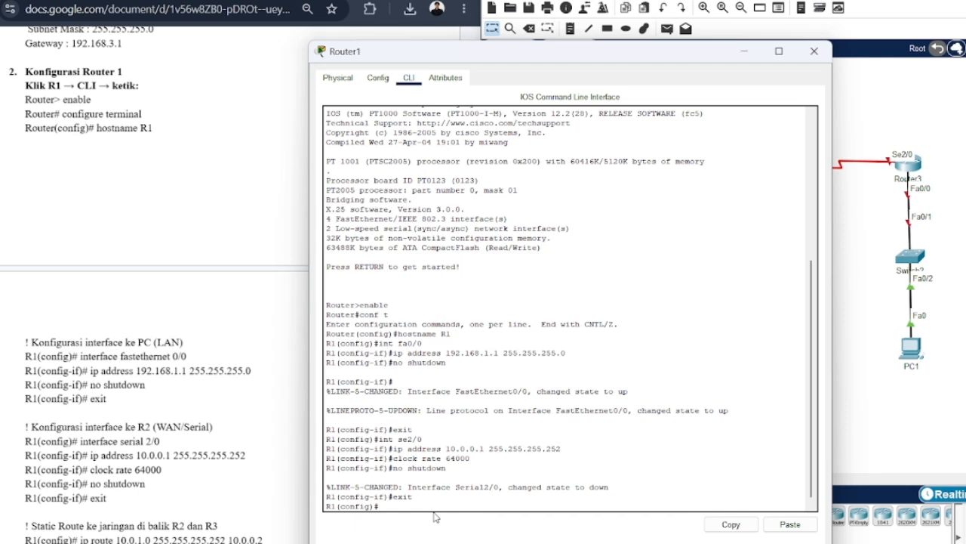
# Add static routes on R1 to 10.0.1.0 255.255.255.252 and 192.168.3.0 255.255.255.0, both via next hop 10.0.0.2
pyautogui.scroll(-2, 217, 499)
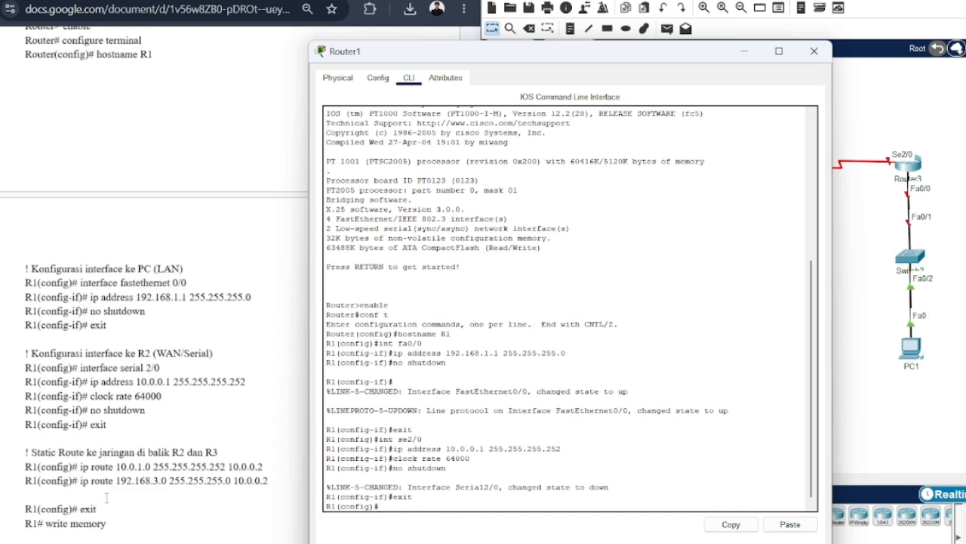
pyautogui.scroll(-1, 106, 497)
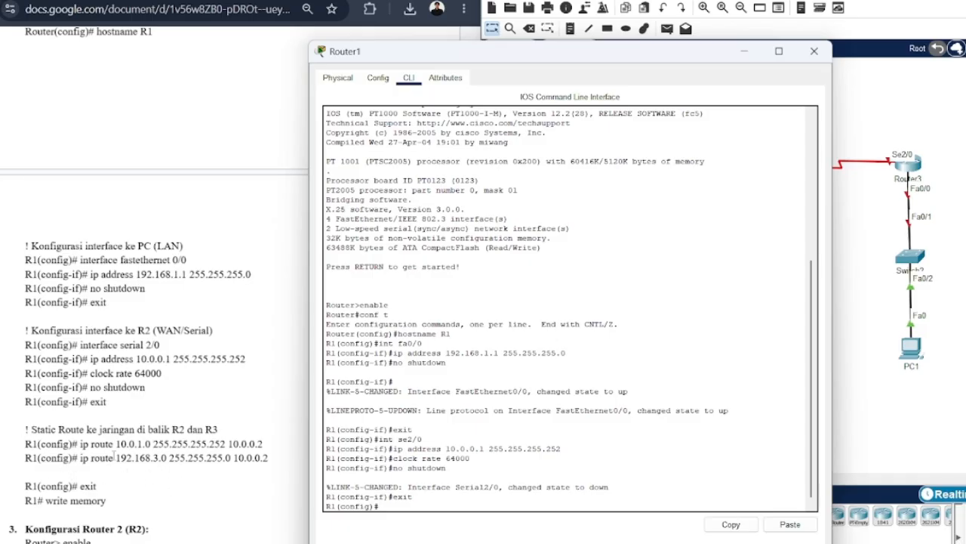
pyautogui.write('ip route 10.0.1.0 255.255.255')
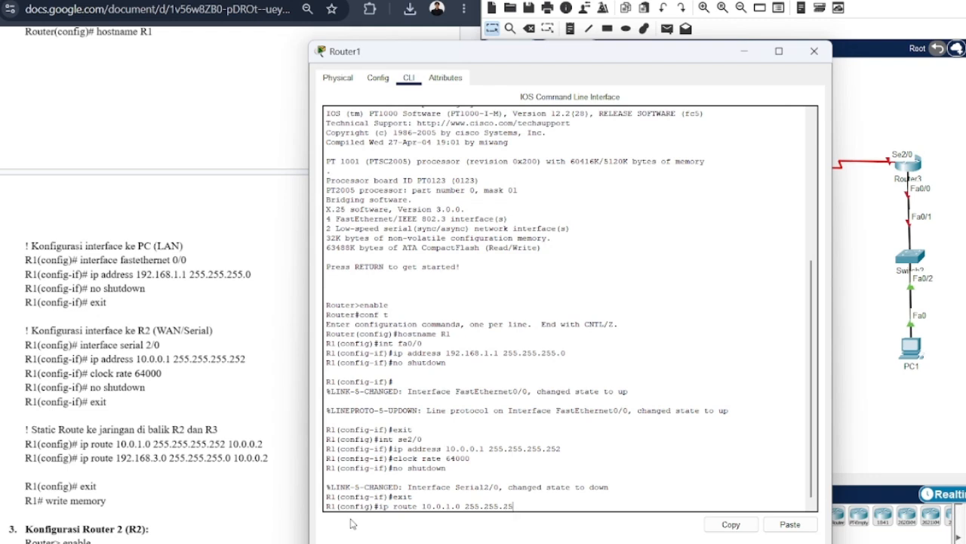
pyautogui.write('.252 10.0.0.2')
pyautogui.press('Return')
pyautogui.write('ig)#ip route 192.168')
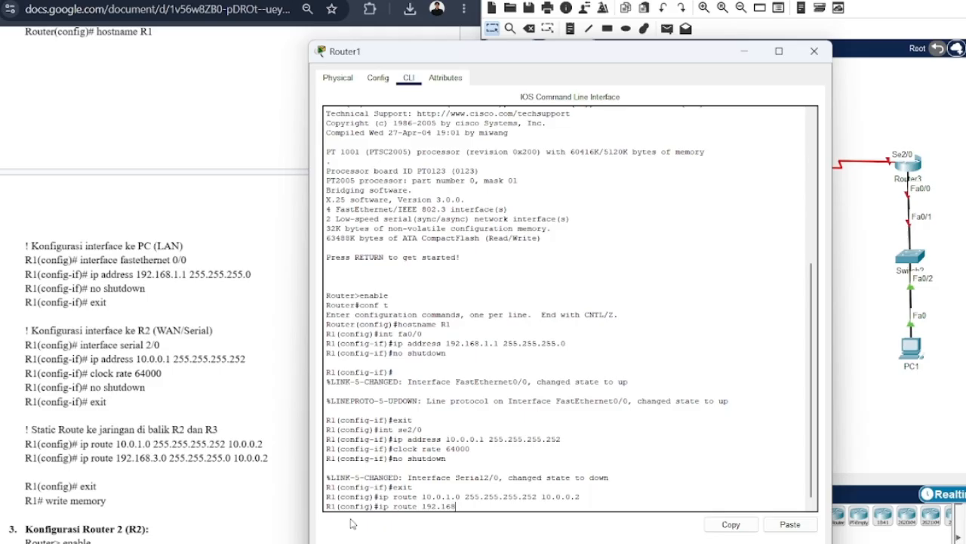
pyautogui.write('.3.0 255.255.255.0 10.0.0.2')
pyautogui.press('Return')
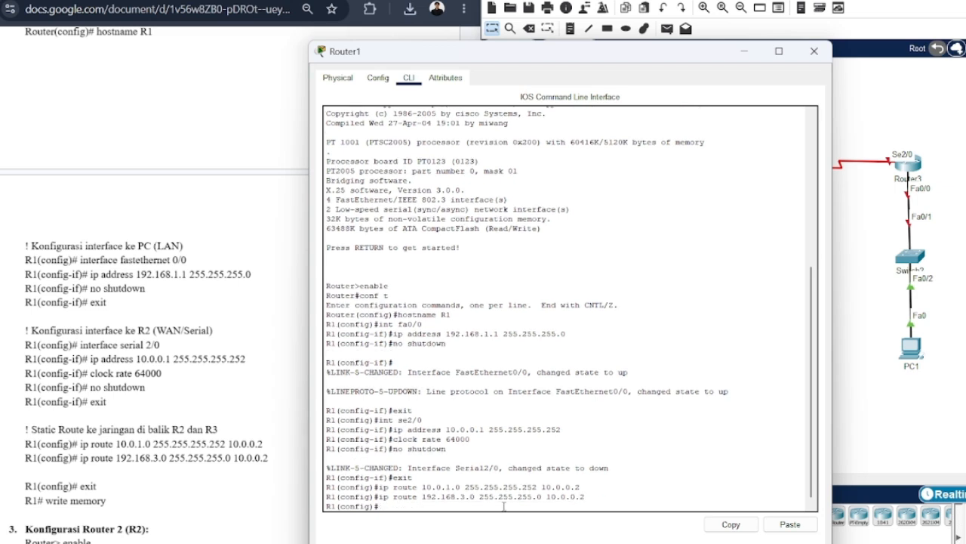
# Exit R1's global configuration mode and save the configuration with write memory
pyautogui.write('exit')
pyautogui.press('Return')
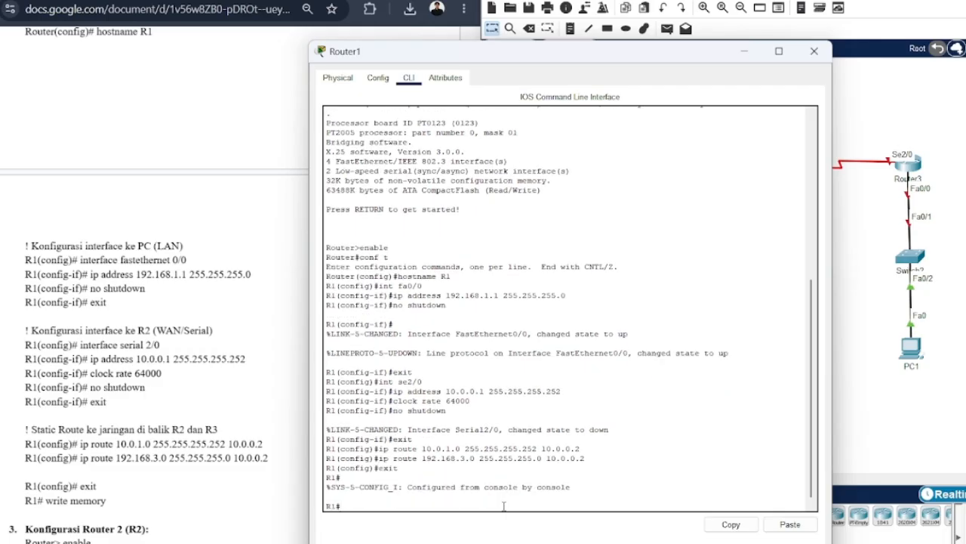
pyautogui.write('write memory')
pyautogui.press('Return')
# Return to the network topology and open Router2's command-line interface
pyautogui.scroll(-3, 151, 302)
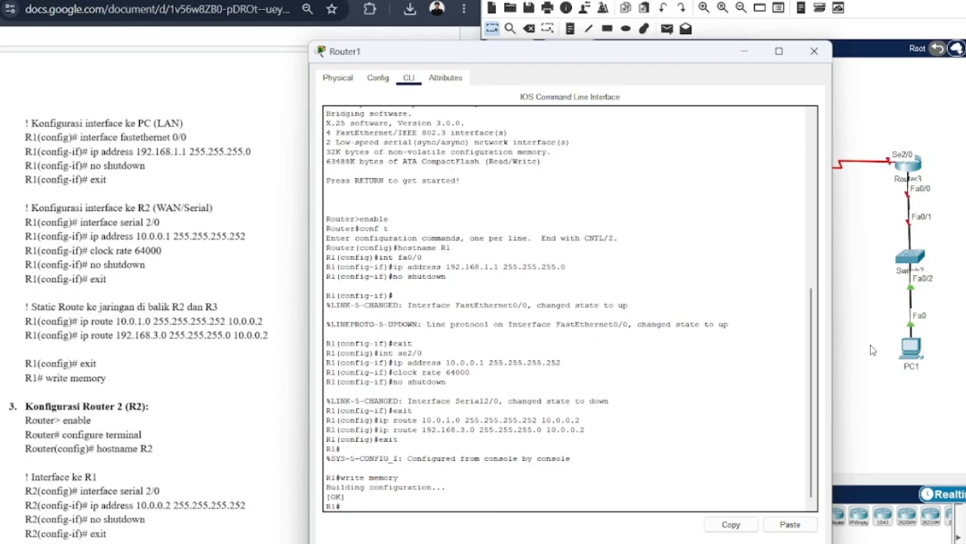
pyautogui.click(879, 329)
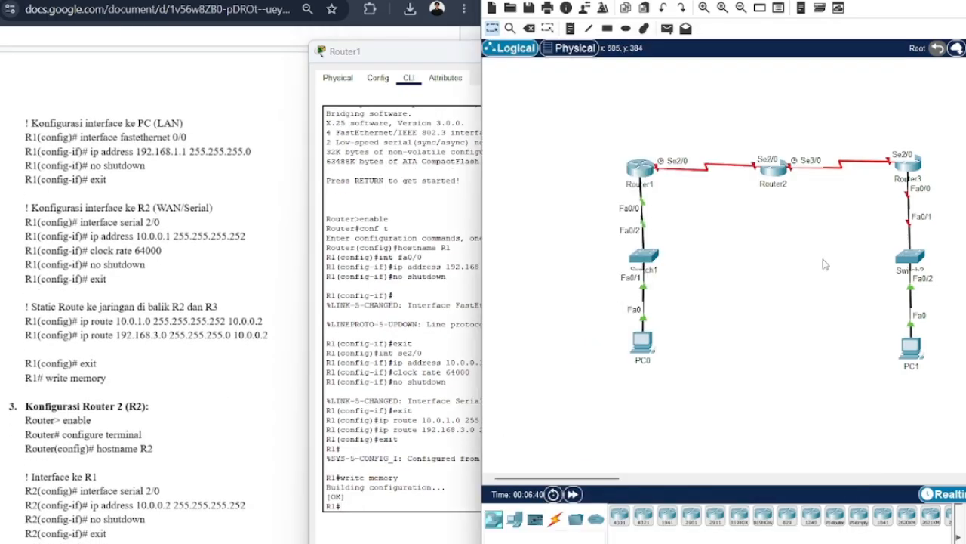
pyautogui.click(768, 159)
pyautogui.click(745, 51)
pyautogui.click(773, 168)
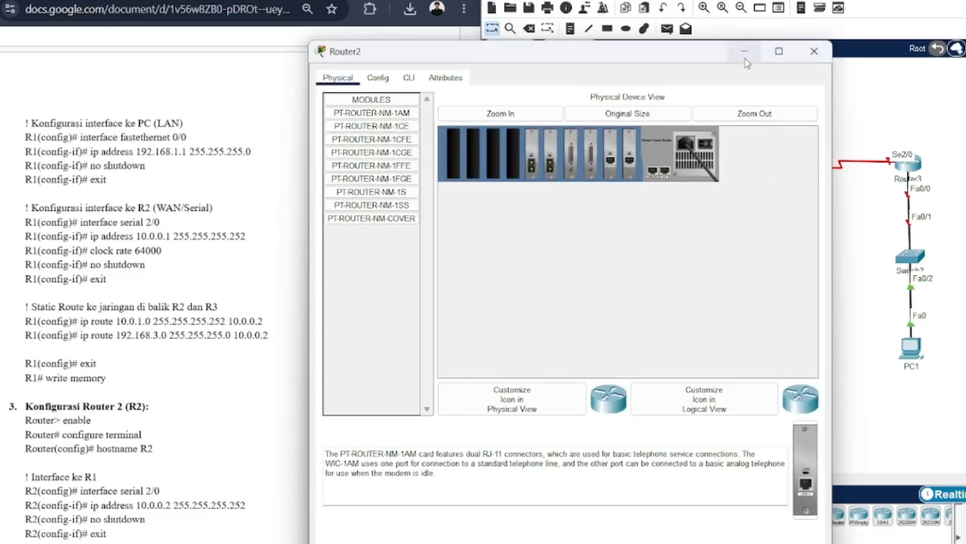
pyautogui.click(408, 78)
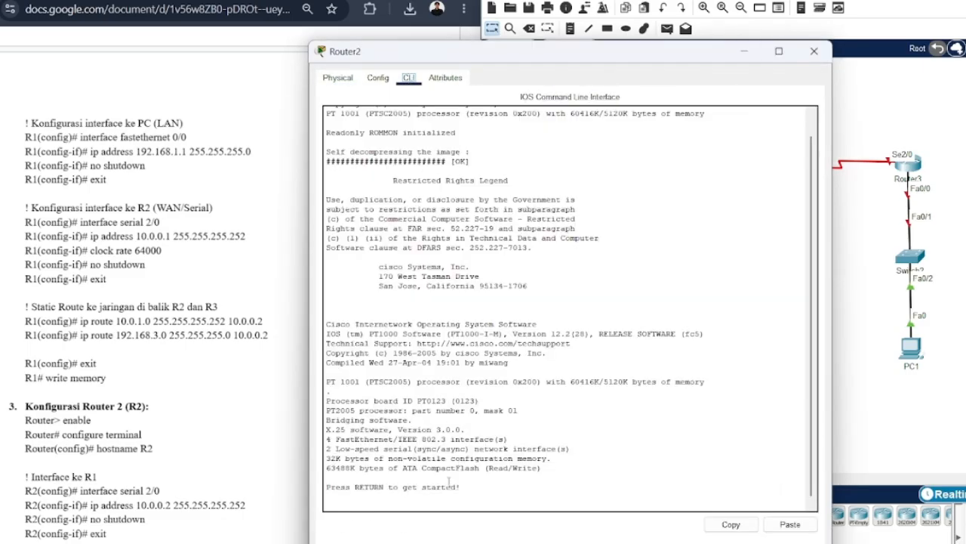
# Enter privileged and global configuration mode on Router2 and set its hostname to R2
pyautogui.press('Return')
pyautogui.write('en')
pyautogui.press('Return')
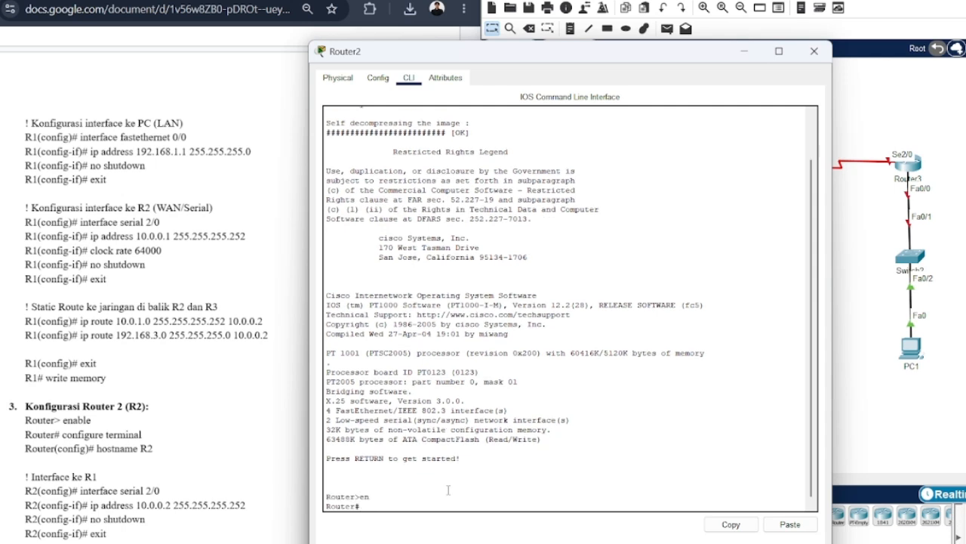
pyautogui.write('conf t')
pyautogui.press('Return')
pyautogui.write('hostname R')
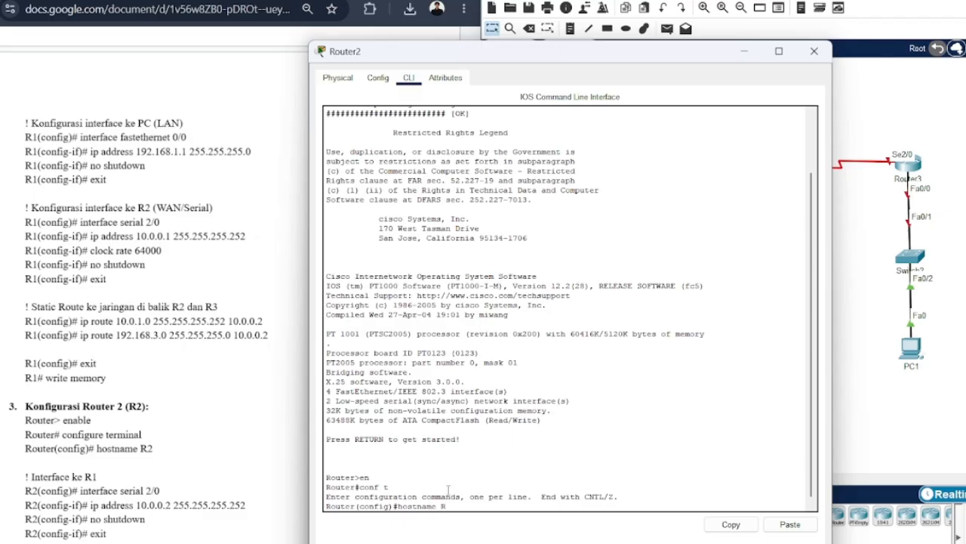
pyautogui.write('2')
pyautogui.press('Return')
# Assign IP address 10.0.0.2 with mask 255.255.255.252 to R2's interface serial 2/0
pyautogui.write('in')
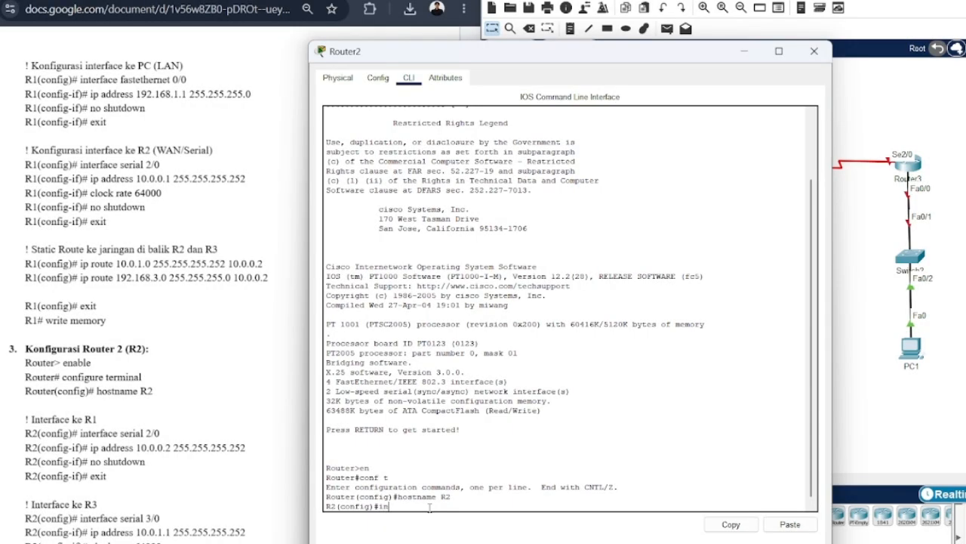
pyautogui.write('t serial2/0')
pyautogui.press('Return')
pyautogui.write('ip addr')
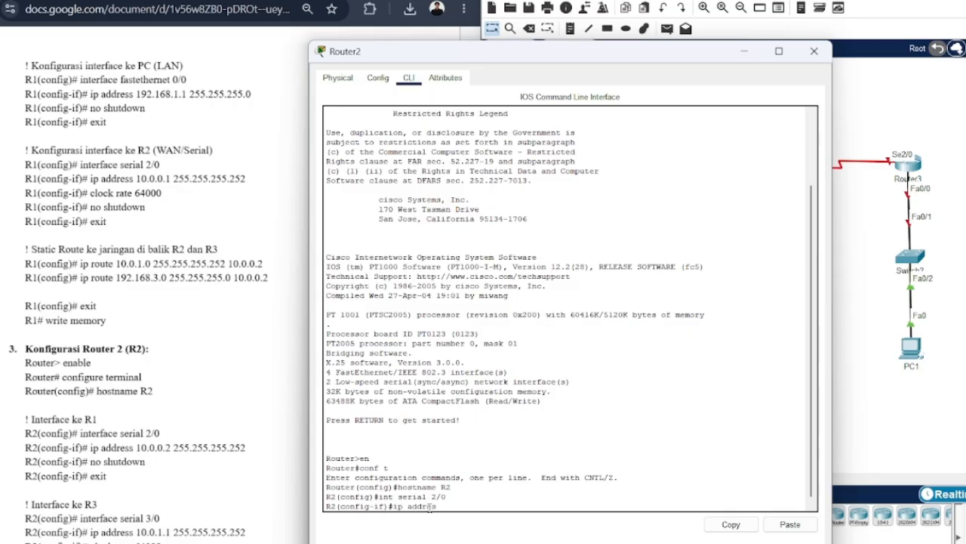
pyautogui.write('ess 10.0.0.2 255.255.255.252')
pyautogui.press('Return')
# Enable R2's serial 2/0 interface with no shutdown and exit its interface configuration
pyautogui.write('no shutdown')
pyautogui.press('Return')
pyautogui.press('Return')
pyautogui.write('exit')
pyautogui.press('Return')
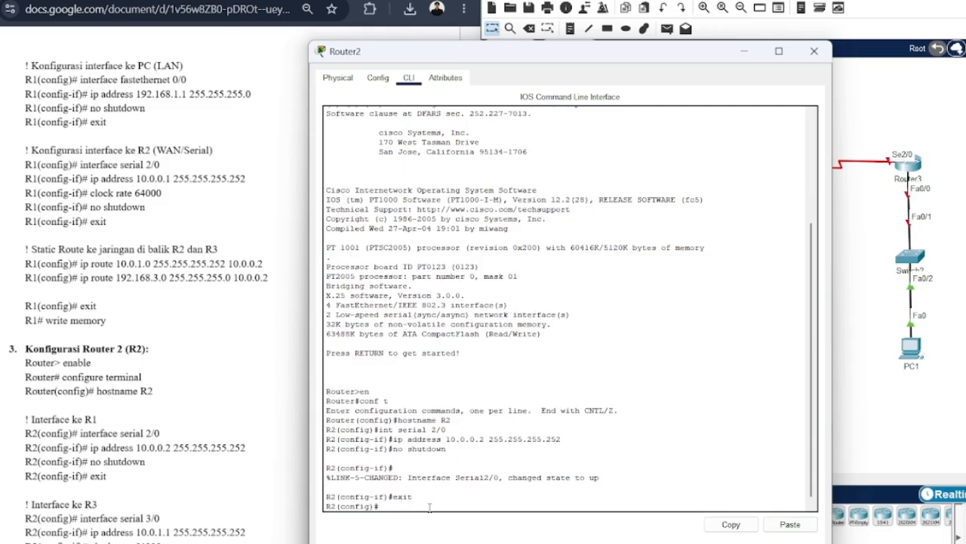
# Try to assign IP address 10.0.0.2 with mask 255.255.255.252 to R2's interface se3/0, and exit its interface configuration
pyautogui.scroll(-2, 47, 514)
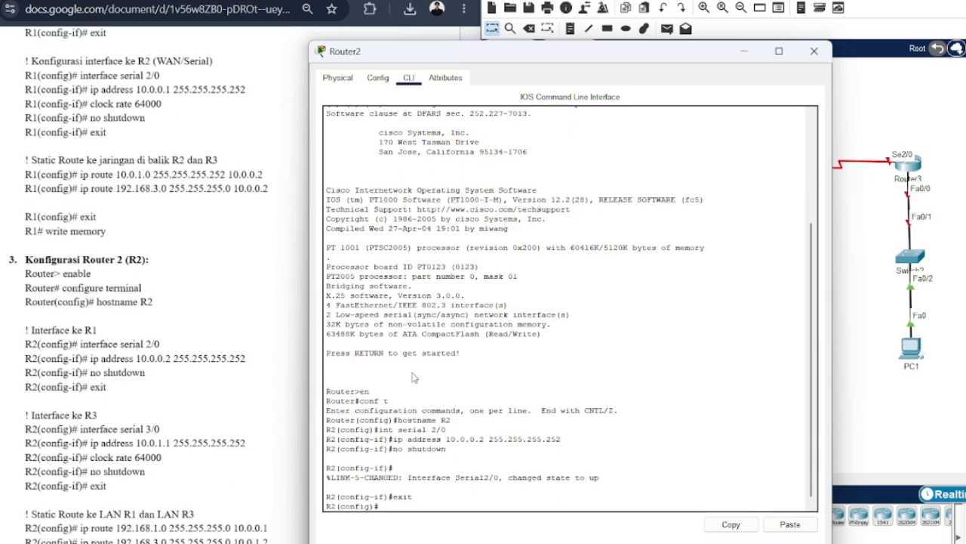
pyautogui.click(868, 241)
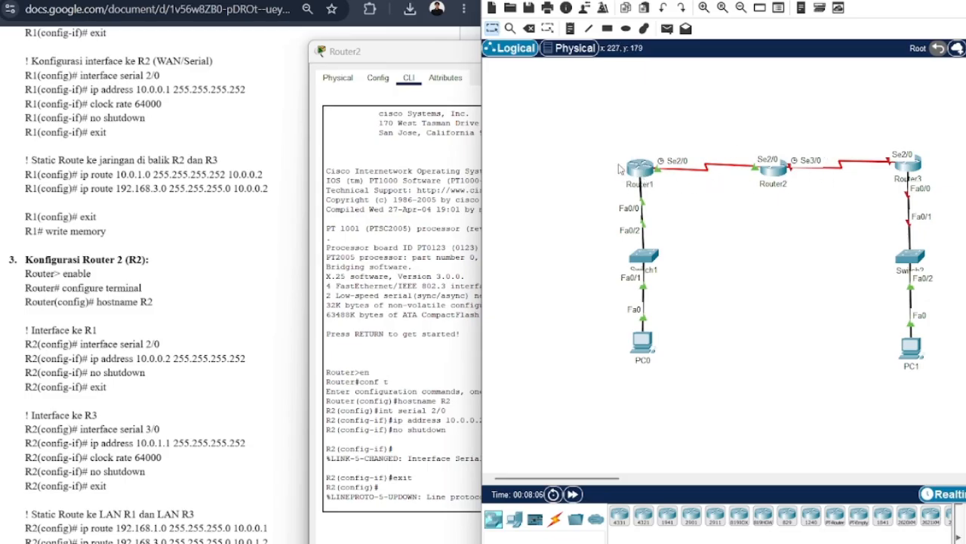
pyautogui.click(776, 175)
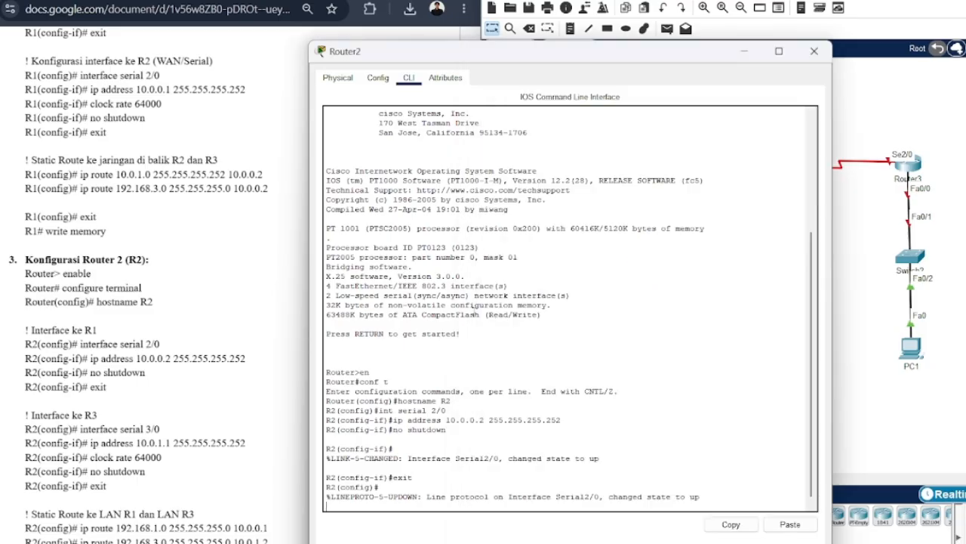
pyautogui.press('Return')
pyautogui.write('int se')
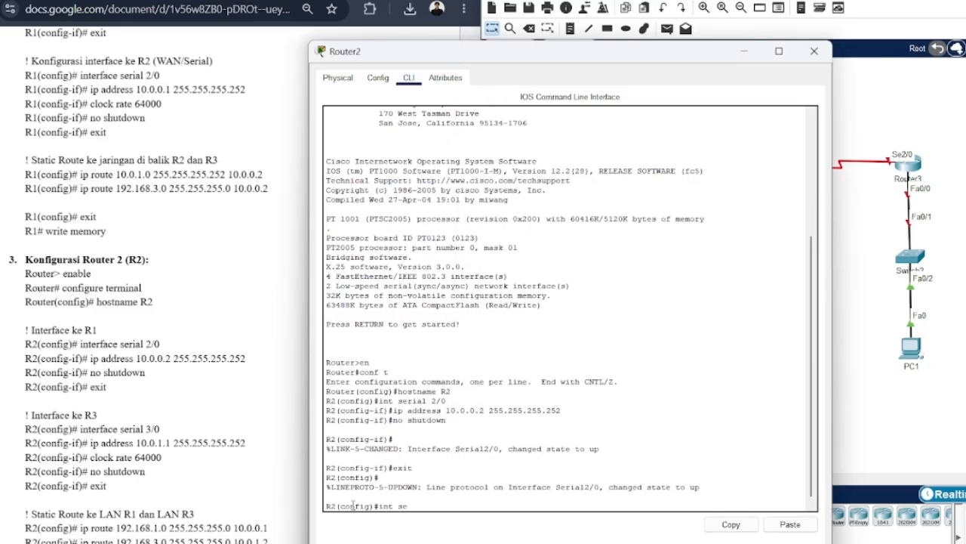
pyautogui.write('3/0')
pyautogui.press('Return')
pyautogui.write('ip add')
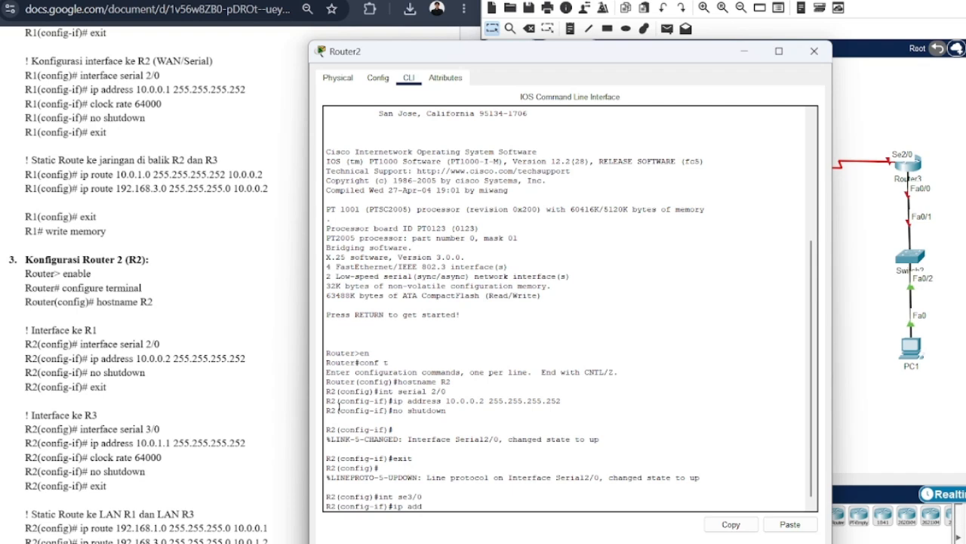
pyautogui.write('ress 10.0.0.2 255.255.255.252')
pyautogui.press('Return')
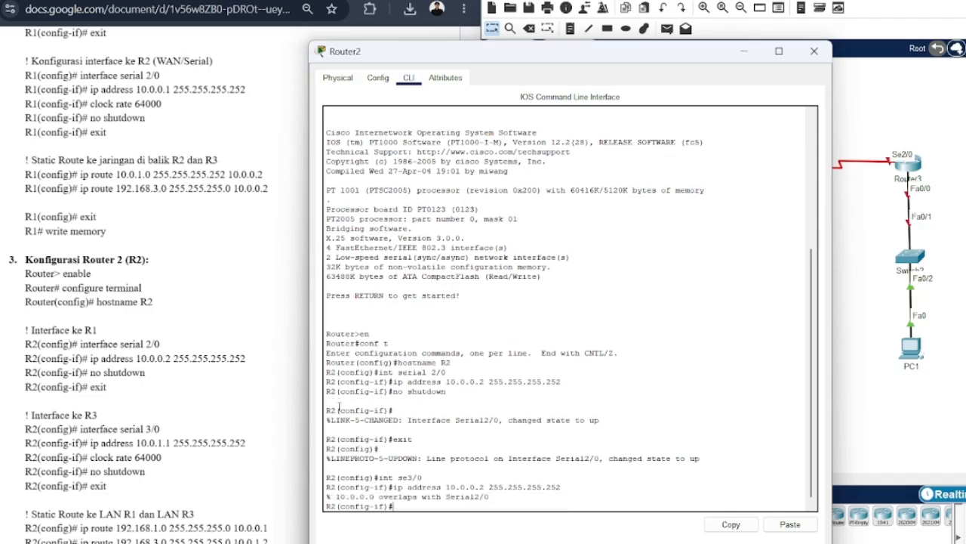
pyautogui.write('no shutdown')
pyautogui.press('BackSpace')
pyautogui.press('BackSpace')
pyautogui.press('BackSpace')
pyautogui.press('BackSpace')
pyautogui.press('BackSpace')
pyautogui.press('BackSpace')
pyautogui.press('BackSpace')
pyautogui.press('BackSpace')
pyautogui.press('BackSpace')
pyautogui.press('BackSpace')
pyautogui.press('BackSpace')
pyautogui.write('exit')
pyautogui.press('Return')
# Assign IP address 10.0.1.1 with mask 255.255.255.252 to R2's interface se3/0
pyautogui.write('int')
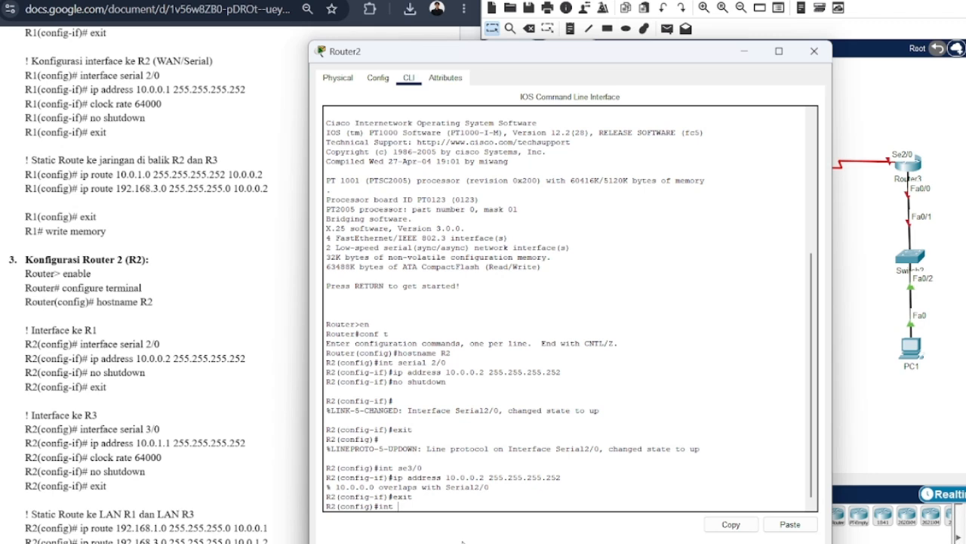
pyautogui.write(' se3/0')
pyautogui.press('Return')
pyautogui.write('ip address 10.0.1.1 255.255')
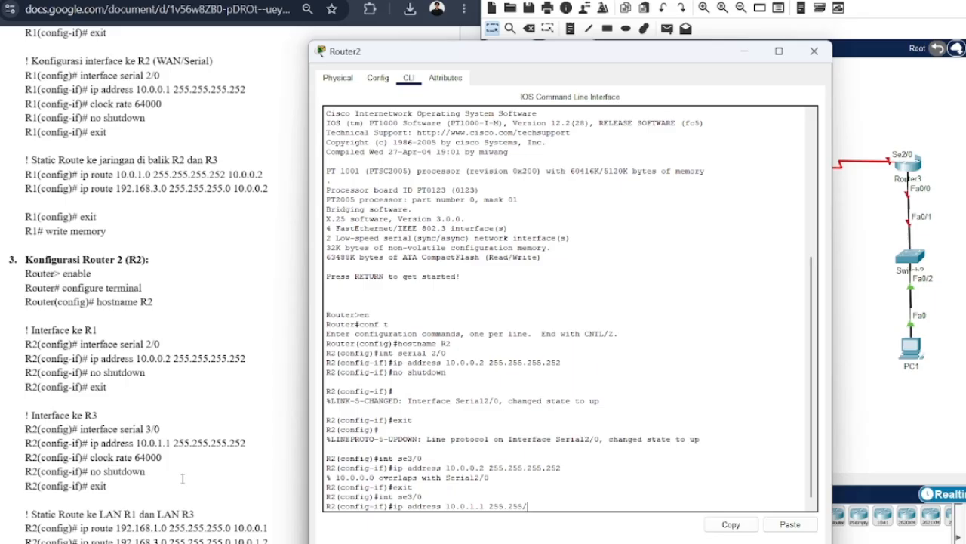
pyautogui.write('.255.252')
pyautogui.press('Return')
# Set the clock rate of R2's se3/0 to 64000 and enable the interface with no shutdown
pyautogui.write('clock rat')
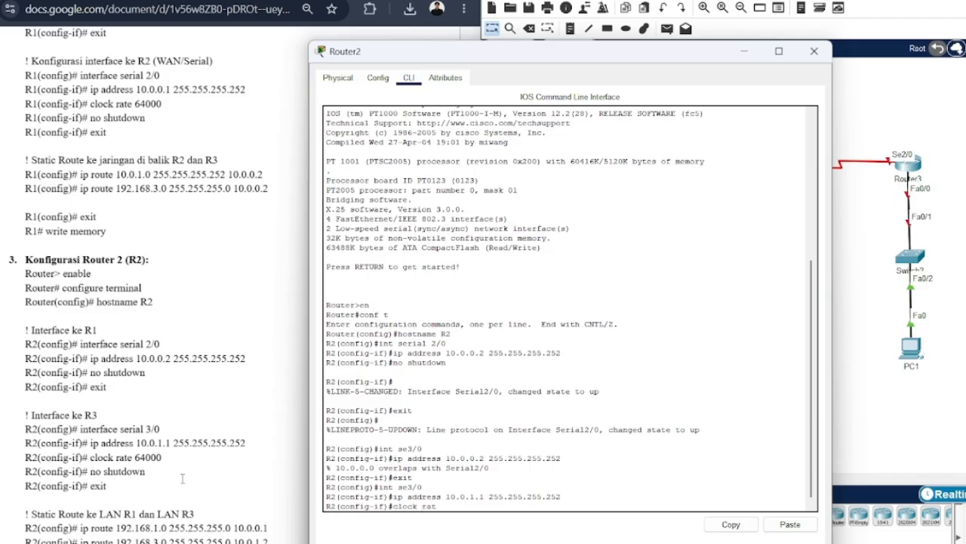
pyautogui.write('e 64000')
pyautogui.press('Return')
pyautogui.write('no shut')
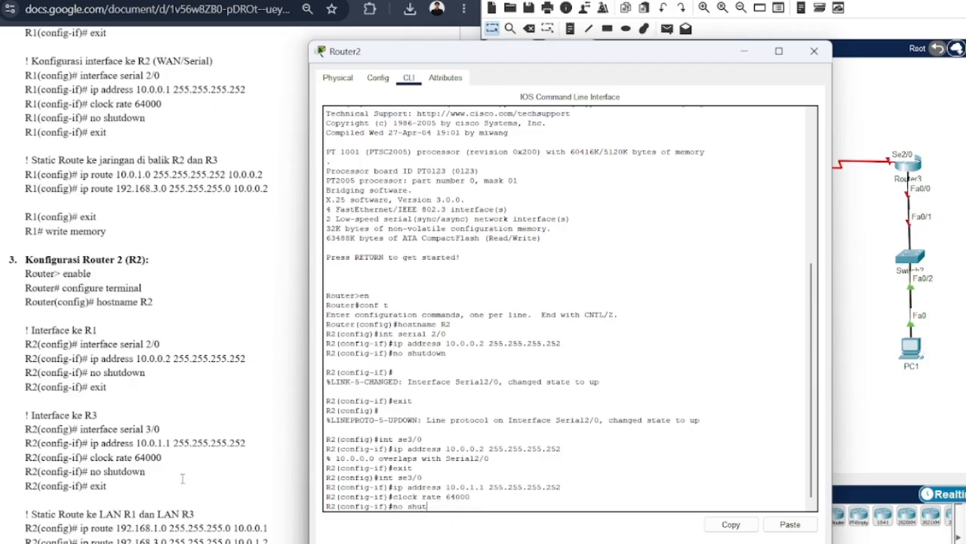
pyautogui.write('down')
pyautogui.press('Return')
pyautogui.scroll(-1, 182, 478)
pyautogui.press('Return')
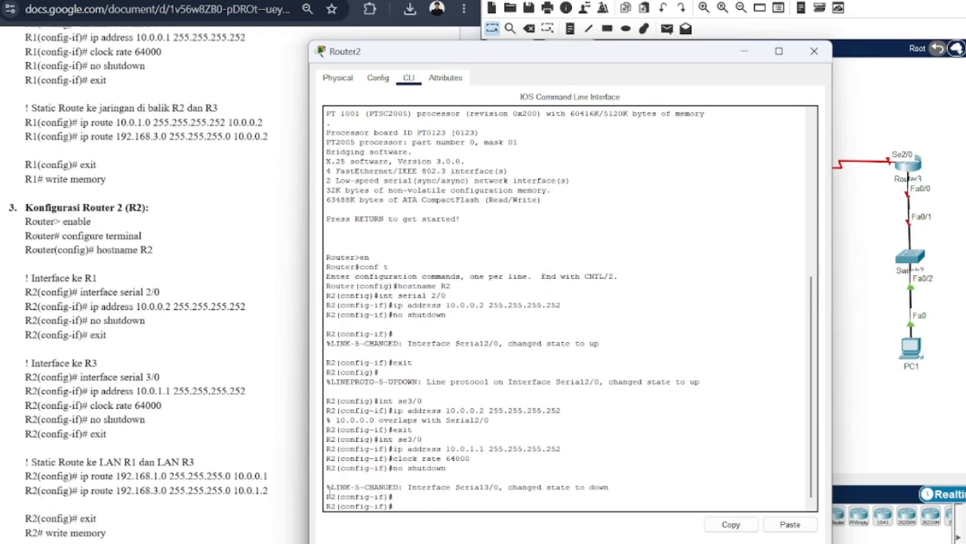
# Add a static route on R2 to 192.168.1.0 255.255.255.0 via next hop 10.0.0.1
pyautogui.scroll(-1, 22, 483)
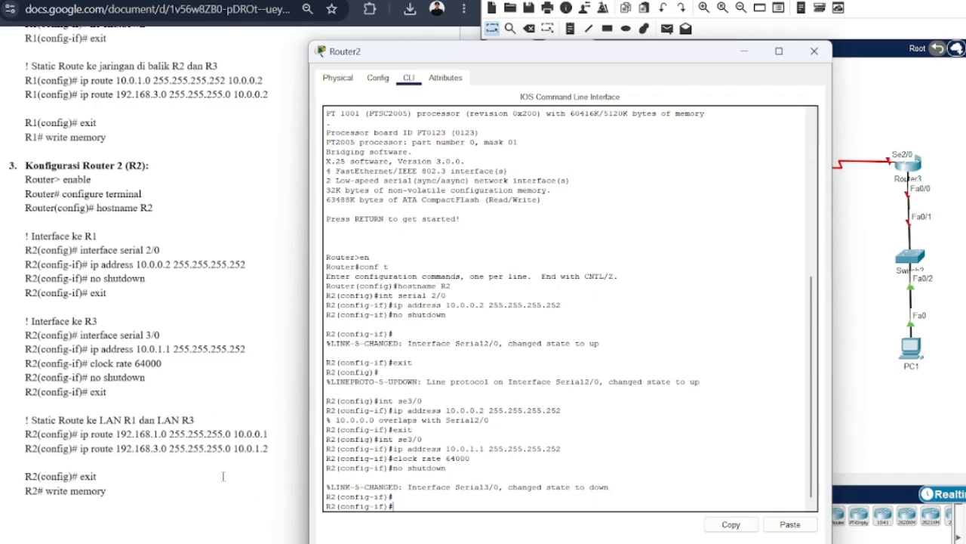
pyautogui.write('ip route 192.168.1.0 255.2')
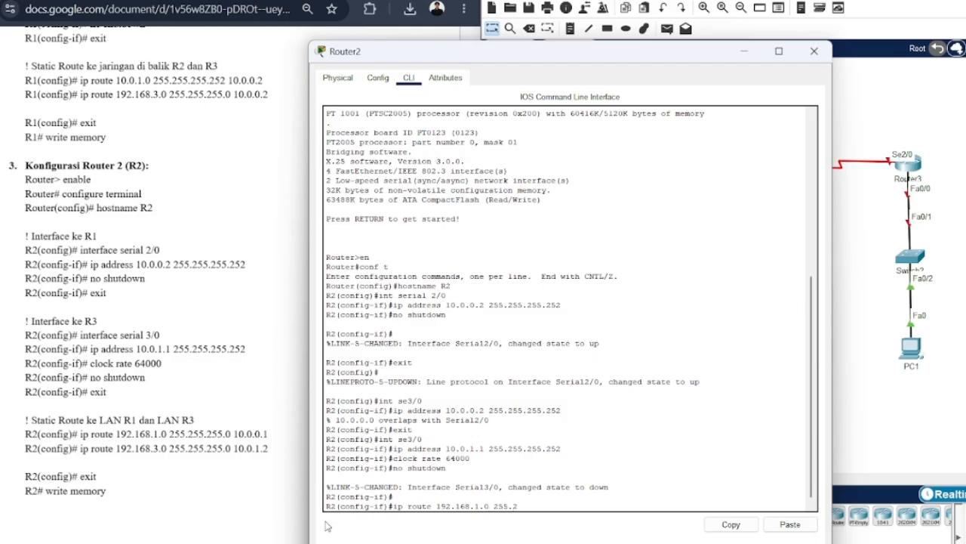
pyautogui.write('55.255.9')
pyautogui.press('BackSpace')
pyautogui.write('0 10.0.0.1')
pyautogui.press('Return')
# Exit R2's global configuration mode and re-enter it with conf t
pyautogui.write('ip')
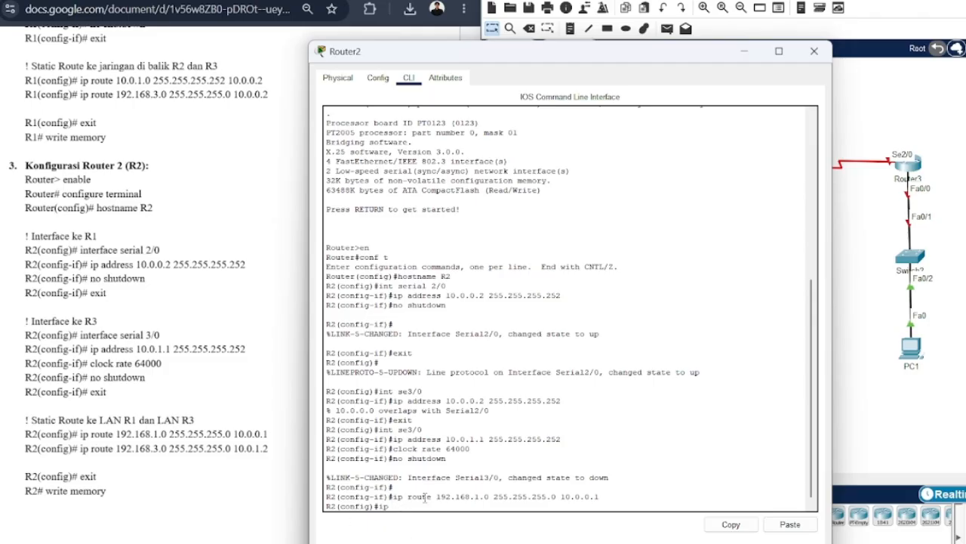
pyautogui.press('BackSpace')
pyautogui.press('BackSpace')
pyautogui.write('exit')
pyautogui.press('Return')
pyautogui.write('ip route')
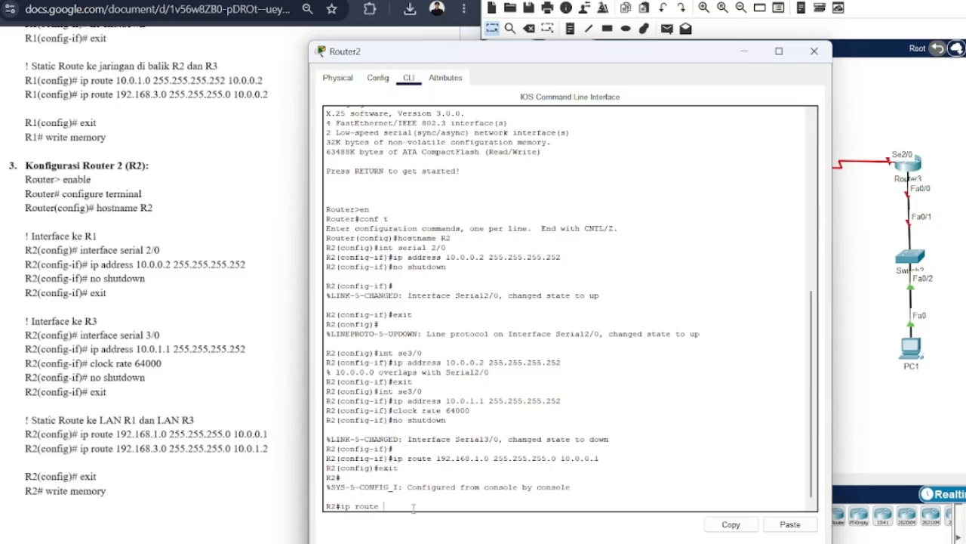
pyautogui.press('BackSpace')
pyautogui.press('BackSpace')
pyautogui.press('BackSpace')
pyautogui.press('BackSpace')
pyautogui.press('BackSpace')
pyautogui.press('BackSpace')
pyautogui.press('BackSpace')
pyautogui.press('BackSpace')
pyautogui.press('BackSpace')
pyautogui.write('conf t')
pyautogui.press('Return')
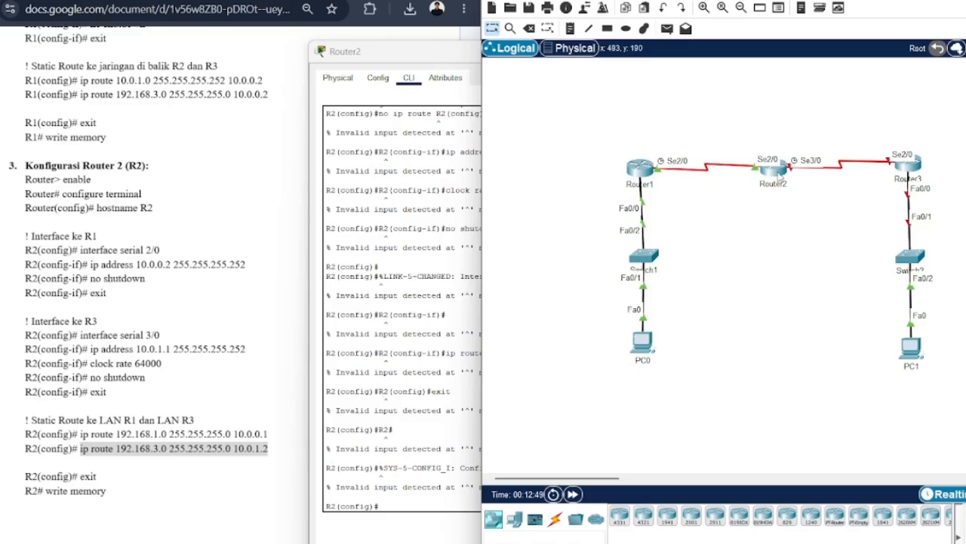
# Bring back Router2's command-line interface and review the earlier se3/0 and static route commands
pyautogui.click(777, 172)
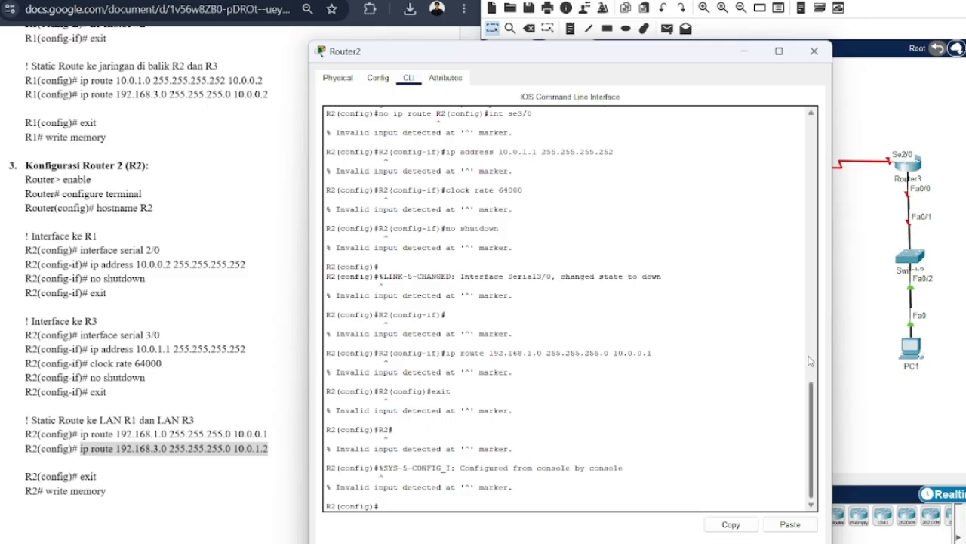
pyautogui.moveTo(813, 393); pyautogui.dragTo(807, 273)
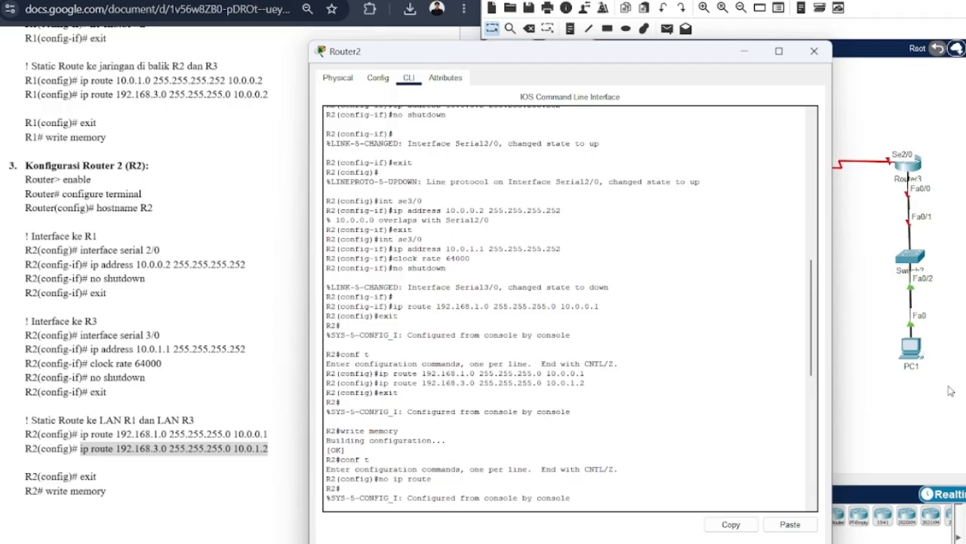
pyautogui.write('R2(config)#int se3/0 R2(config-if)#ip address 10.0.1.1 255.255.255.252 R2(config-if)#clock rate 64000 R2(config-if)#no shutdown %LINK-5-CHANGED: Interface Serial3/0, changed state to down R2(config-if)# R2(config-if)#ip route 192.168.1.0 255.255.255.0 10.0.0.1 R2(config)#exit R2# %SYS-5-CONFIG_I: Configured from console by console')
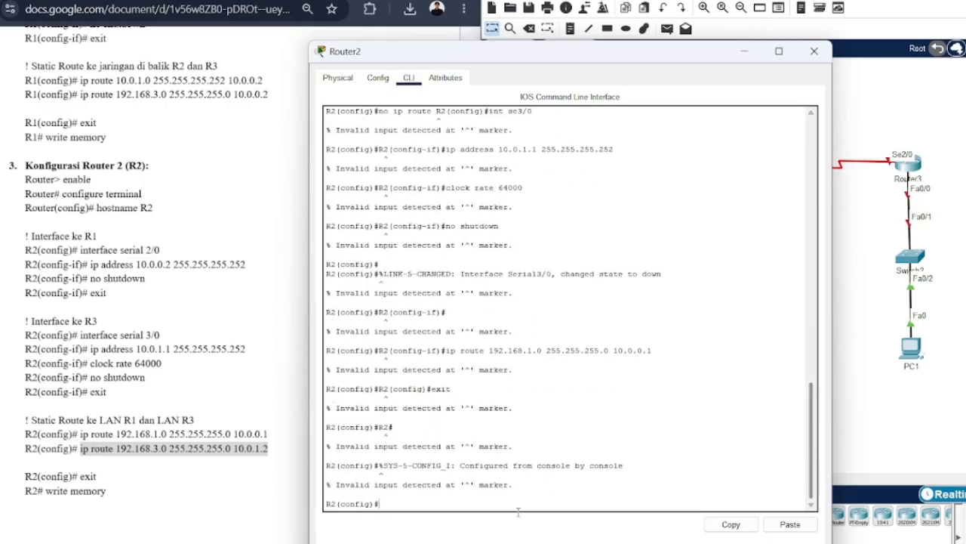
pyautogui.write('no ip')
pyautogui.press('BackSpace')
pyautogui.press('BackSpace')
pyautogui.press('BackSpace')
pyautogui.press('BackSpace')
pyautogui.press('BackSpace')
# Enter interface se3/0 on R2 and remove the static route to 192.168.1.0 255.255.255.0 via 10.0.0.1
pyautogui.write('int')
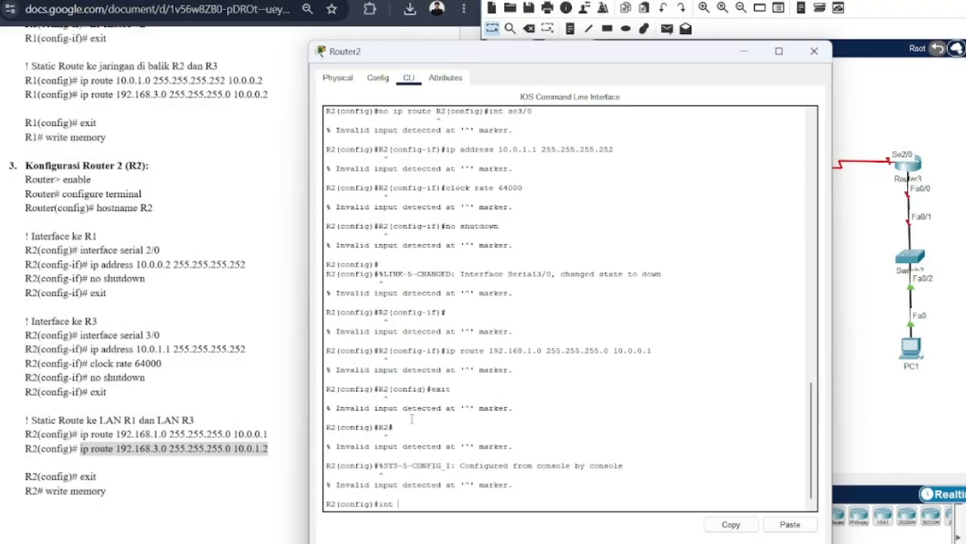
pyautogui.click(812, 369)
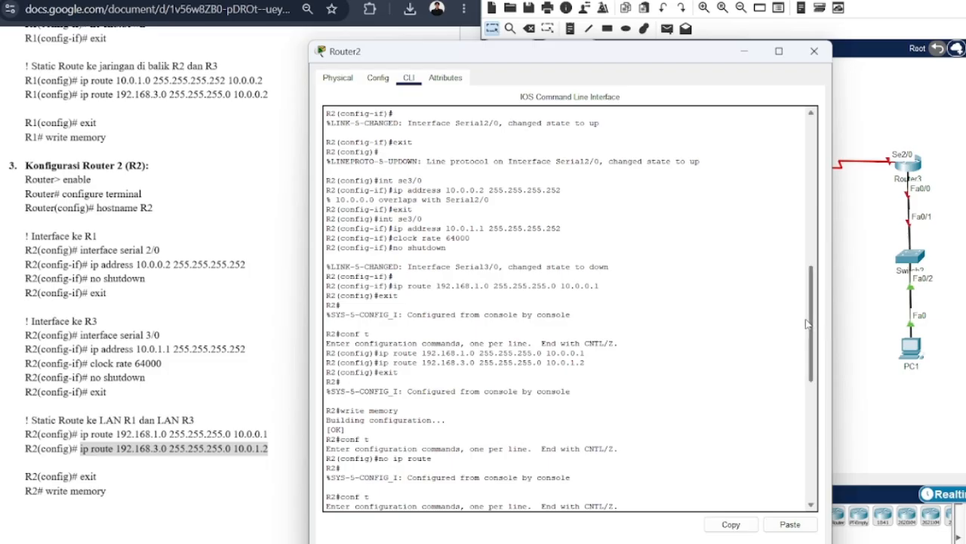
pyautogui.scroll(-10, 812, 377)
pyautogui.write('se3/0')
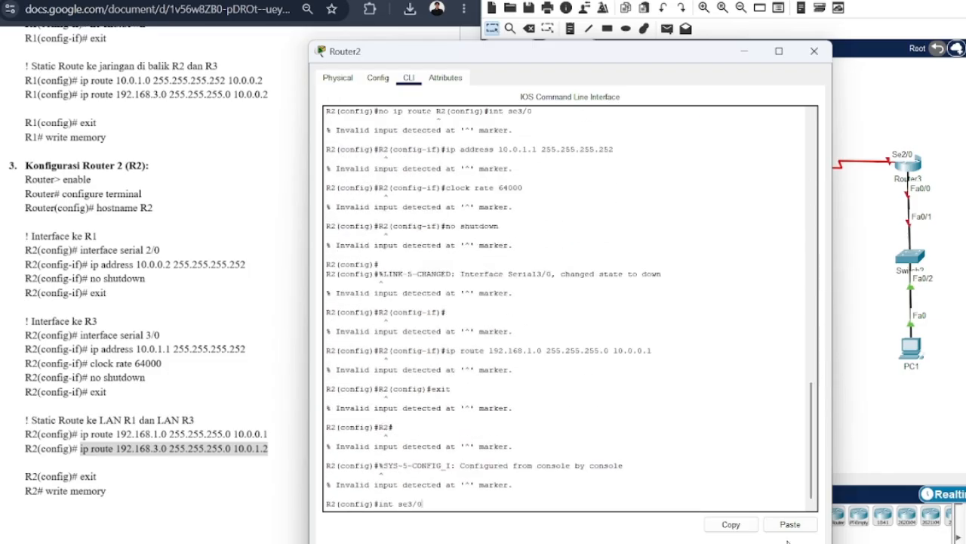
pyautogui.press('Return')
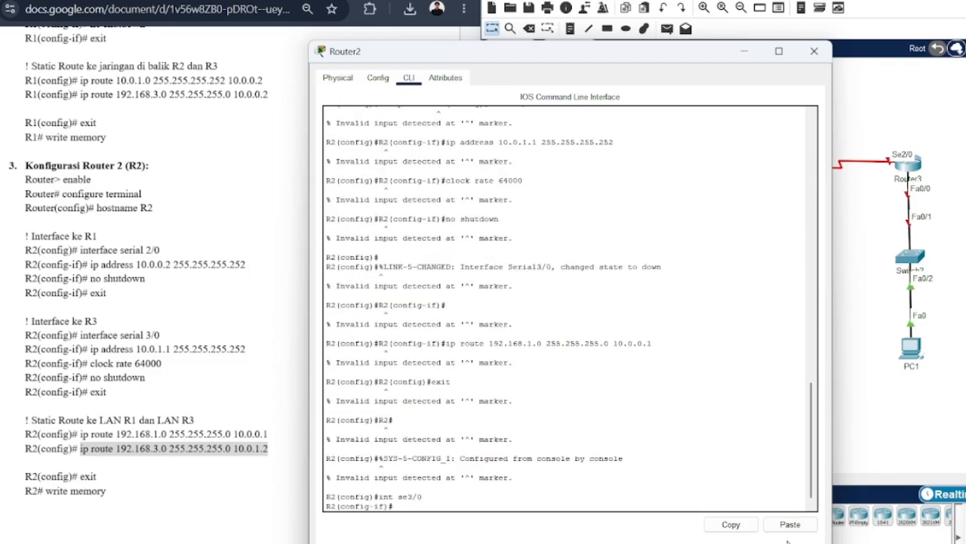
pyautogui.write('no ip route')
pyautogui.click(814, 358)
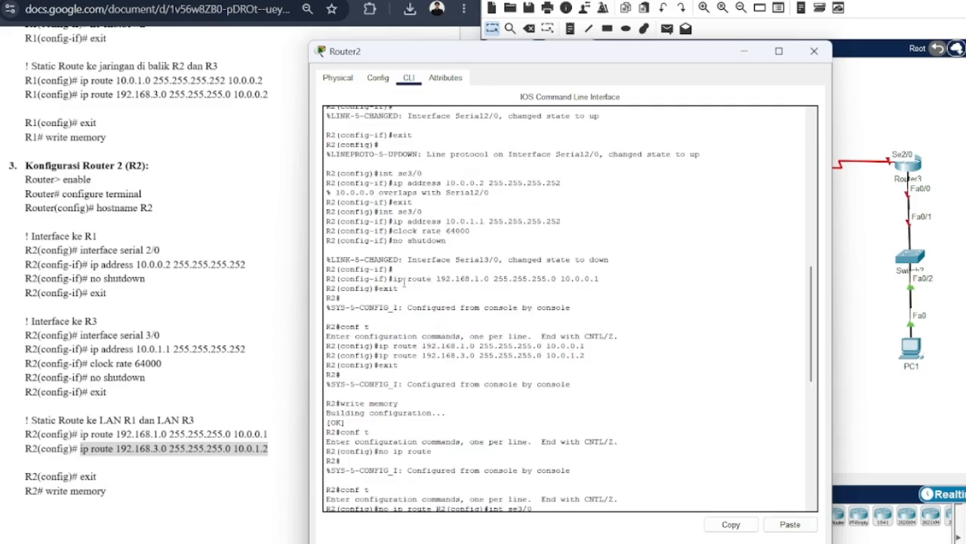
pyautogui.moveTo(408, 278); pyautogui.dragTo(601, 278)
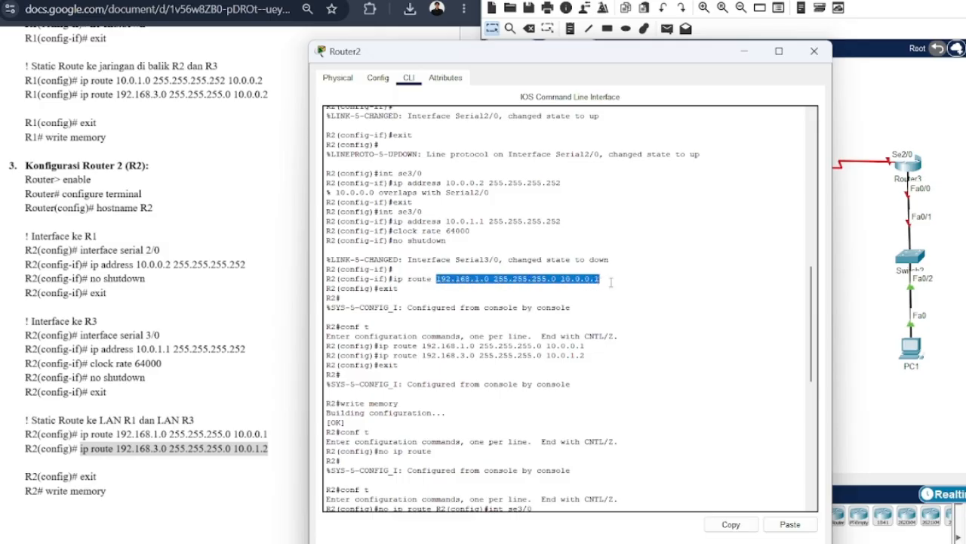
pyautogui.click(731, 523)
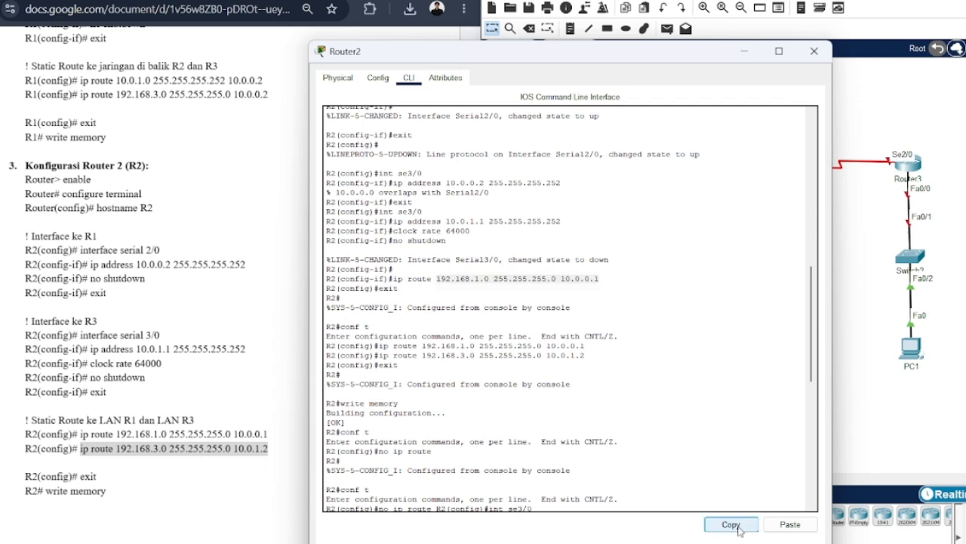
pyautogui.moveTo(812, 356); pyautogui.dragTo(813, 483)
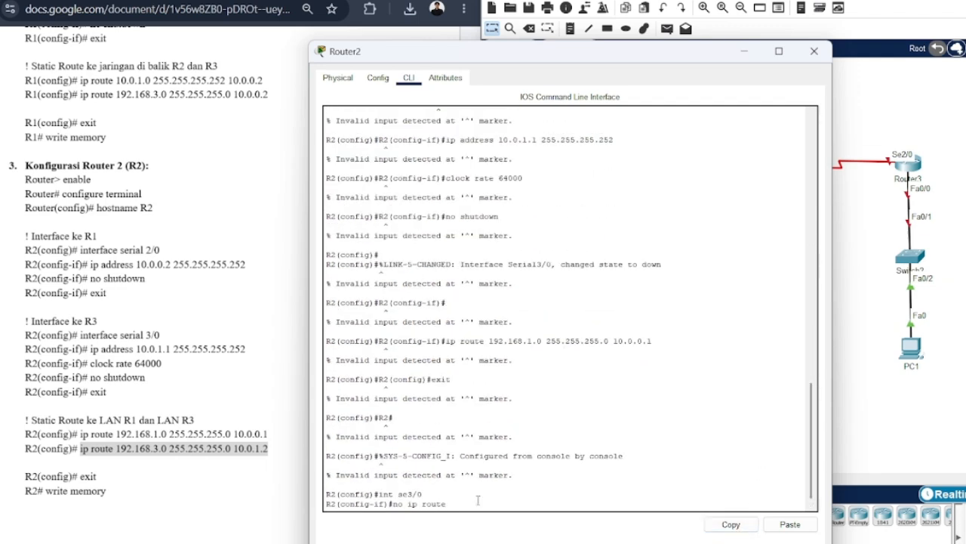
pyautogui.click(790, 524)
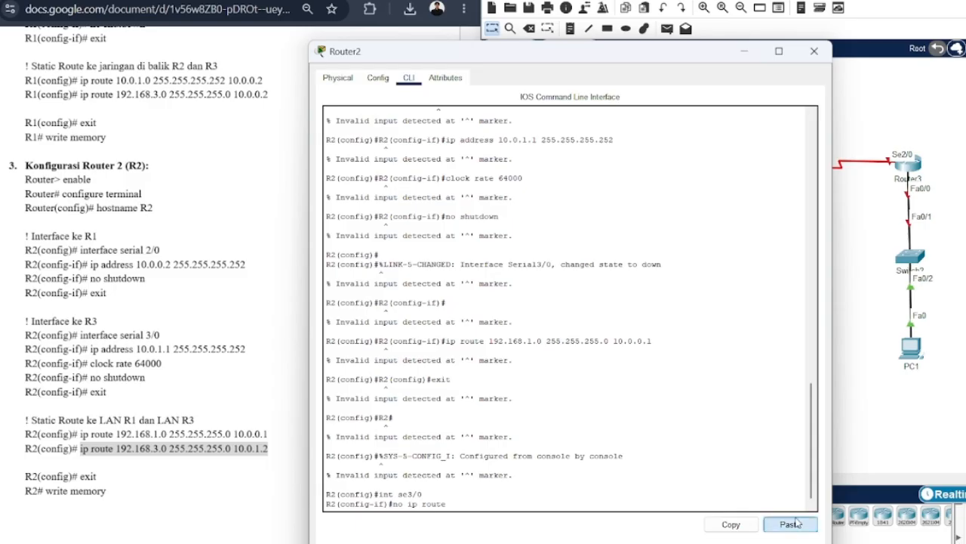
pyautogui.press('Return')
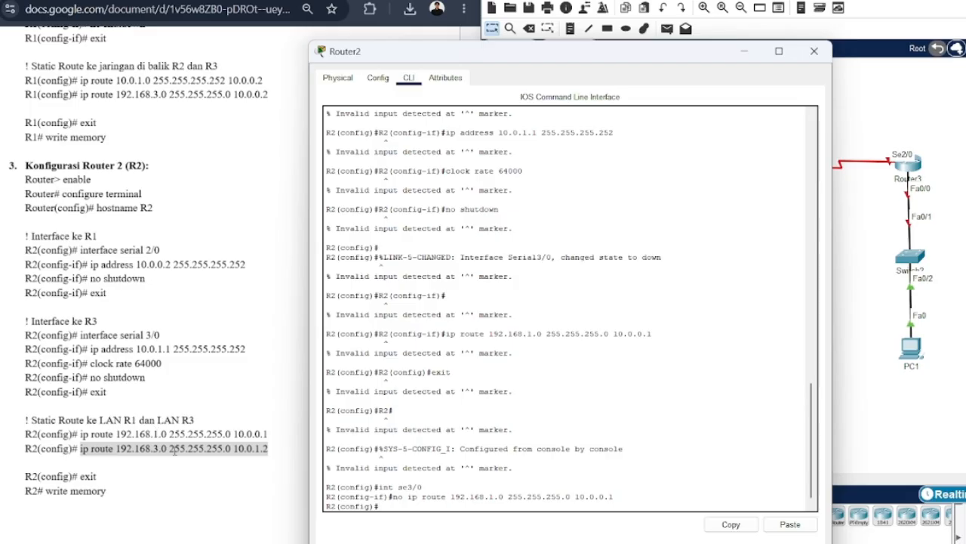
# Re-enter R2's interface se3/0 and assign it the IP address 10.0.1.1 255.255.255.252 from the guide
pyautogui.write('int se3/0')
pyautogui.press('Return')
pyautogui.click(98, 352)
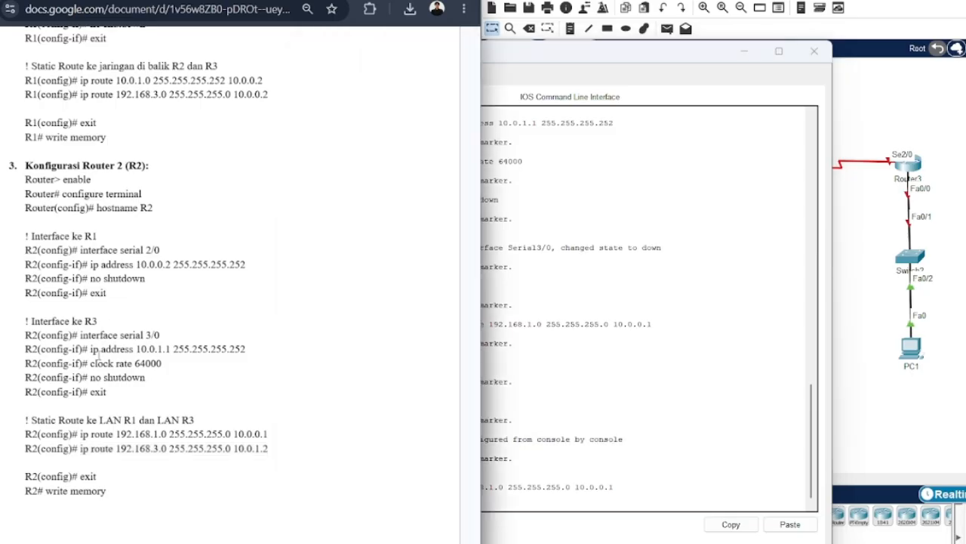
pyautogui.tripleClick(94, 353)
pyautogui.hotkey('shift', 'Down')
pyautogui.moveTo(91, 350); pyautogui.dragTo(245, 349)
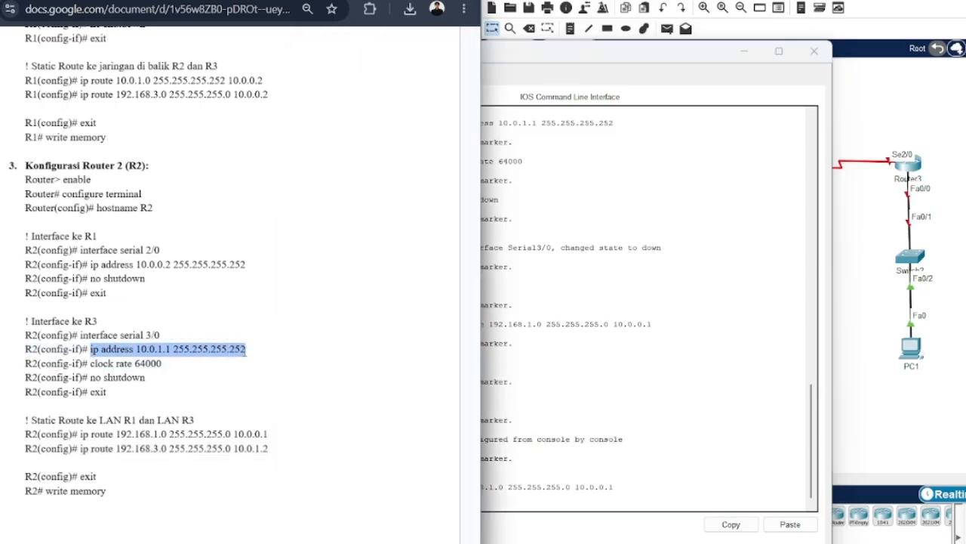
pyautogui.click(614, 516)
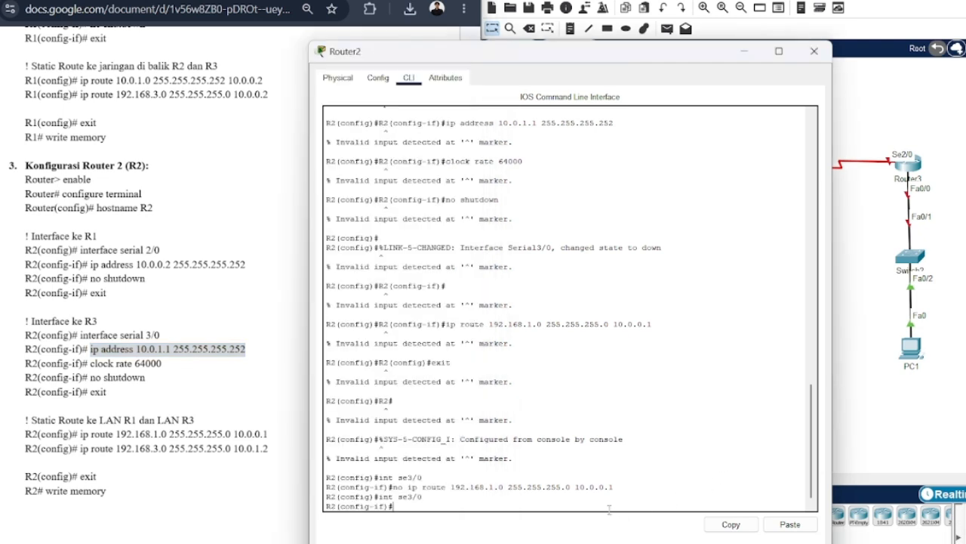
pyautogui.click(790, 524)
pyautogui.press('Return')
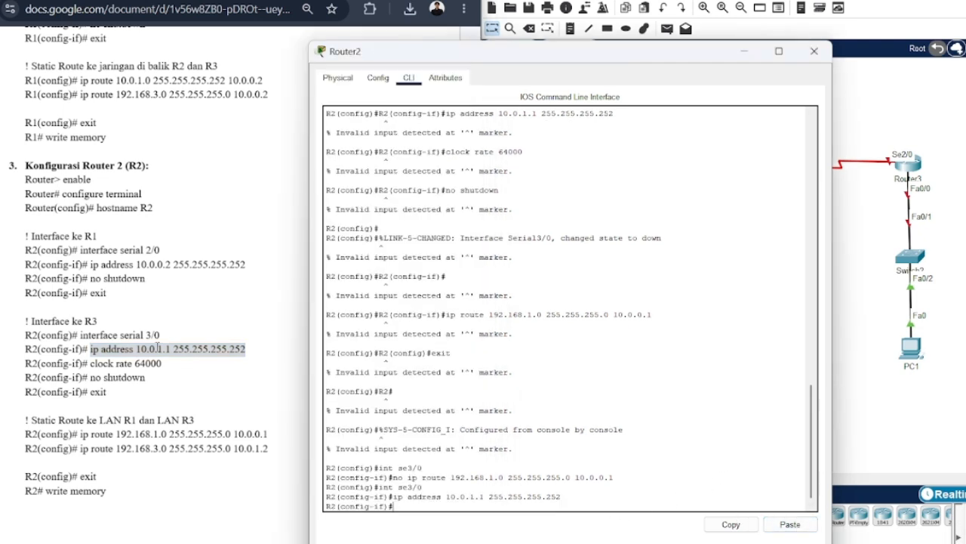
# Set se3/0's clock rate to 64000, enable it with no shutdown and leave interface configuration
pyautogui.click(108, 367)
pyautogui.moveTo(90, 364); pyautogui.dragTo(166, 364)
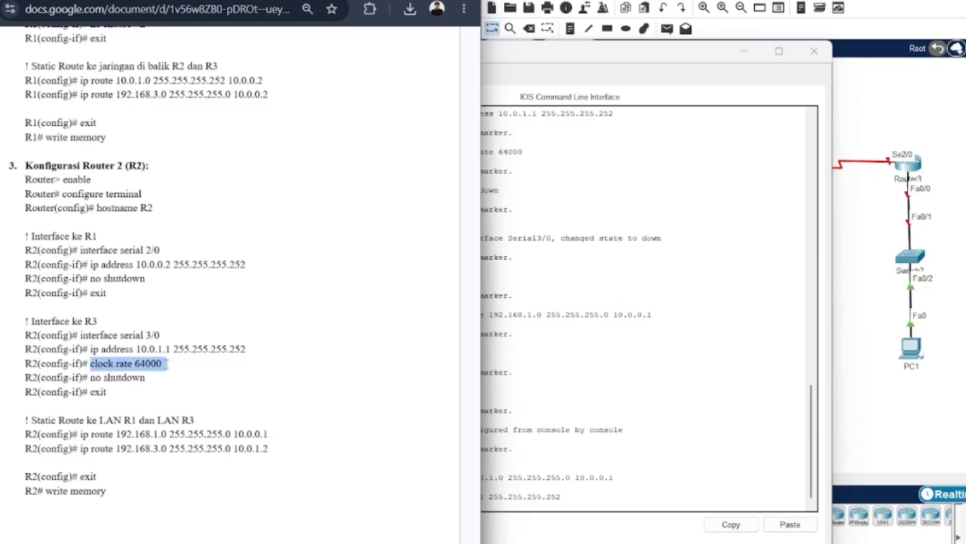
pyautogui.click(542, 484)
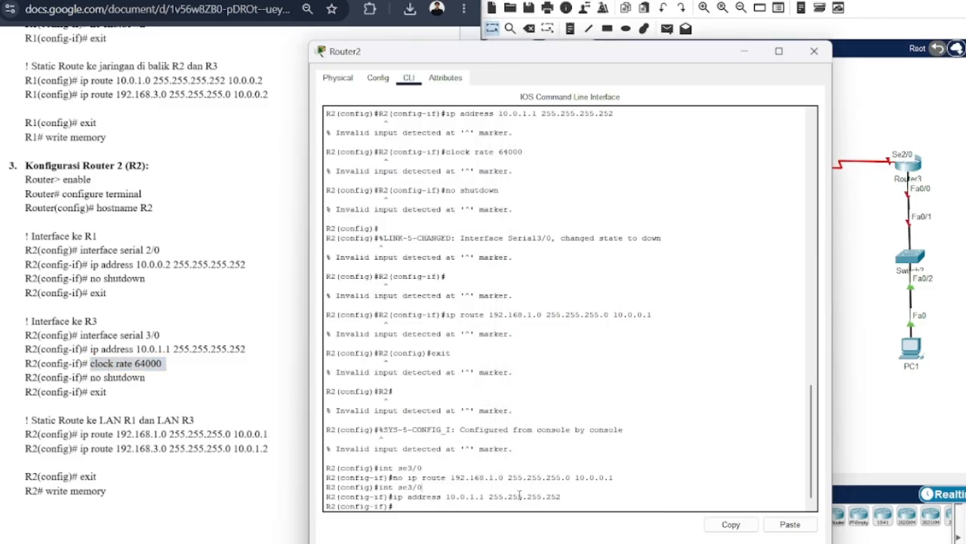
pyautogui.click(787, 525)
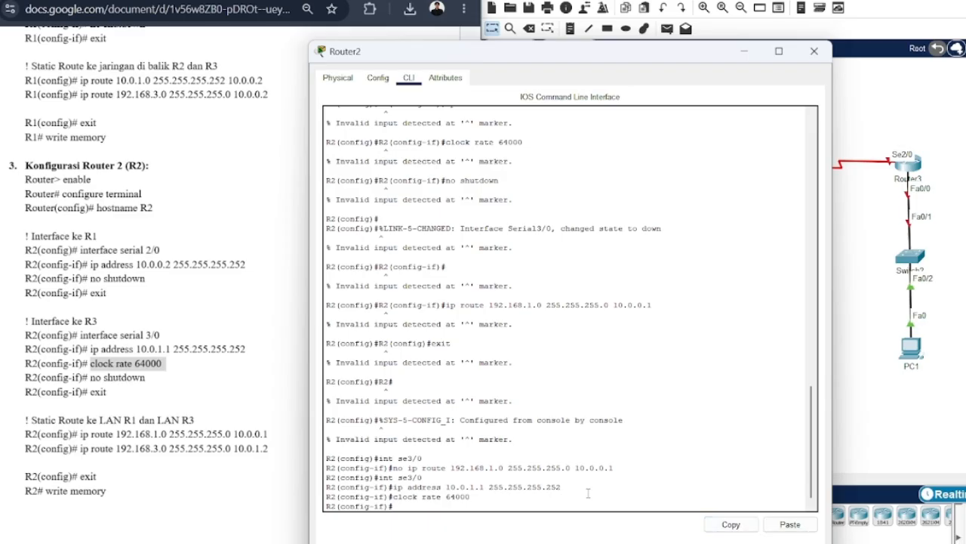
pyautogui.write('no shutdown')
pyautogui.press('Return')
pyautogui.write('ex')
pyautogui.press('Return')
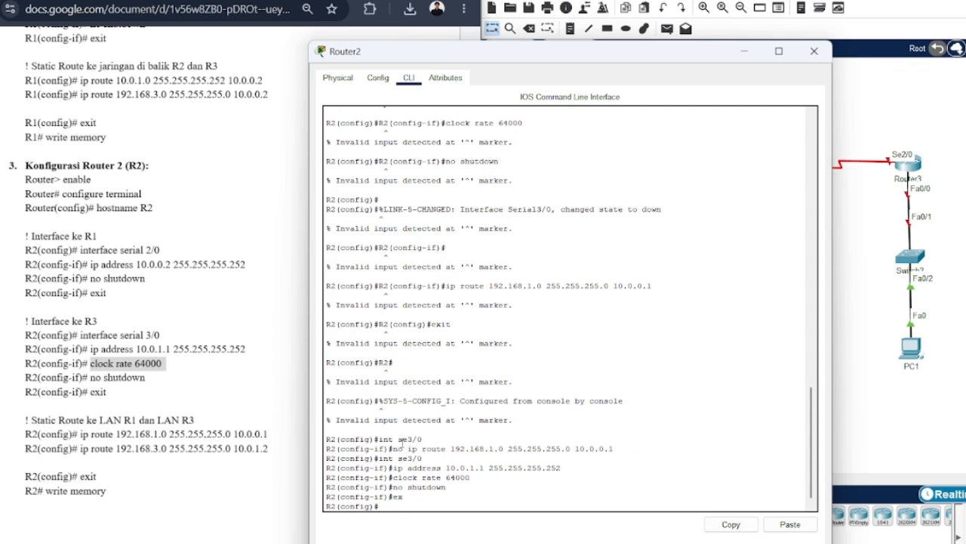
# Add R2's static routes from the guide: 192.168.1.0 255.255.255.0 via 10.0.0.1 and 192.168.3.0 255.255.255.0 via 10.0.1.2
pyautogui.moveTo(80, 435); pyautogui.dragTo(279, 441)
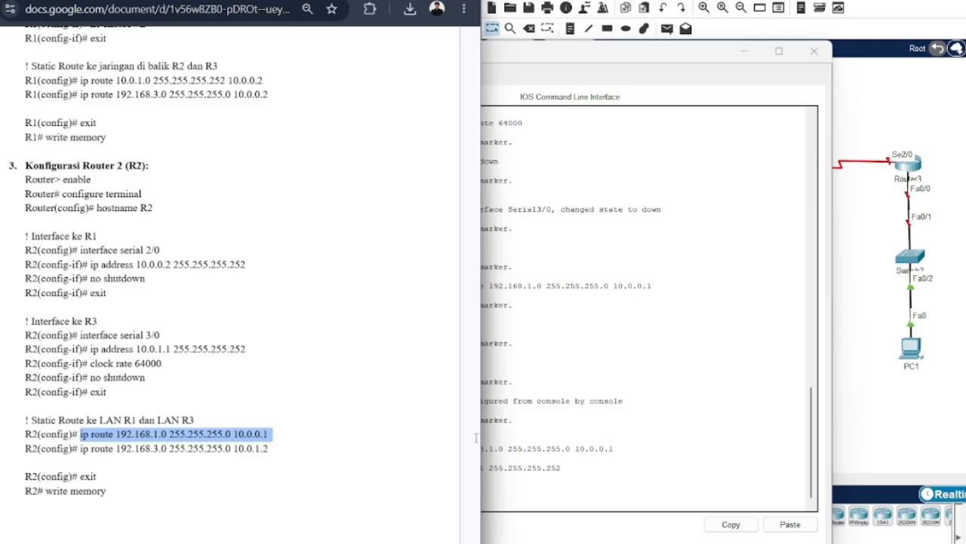
pyautogui.click(522, 445)
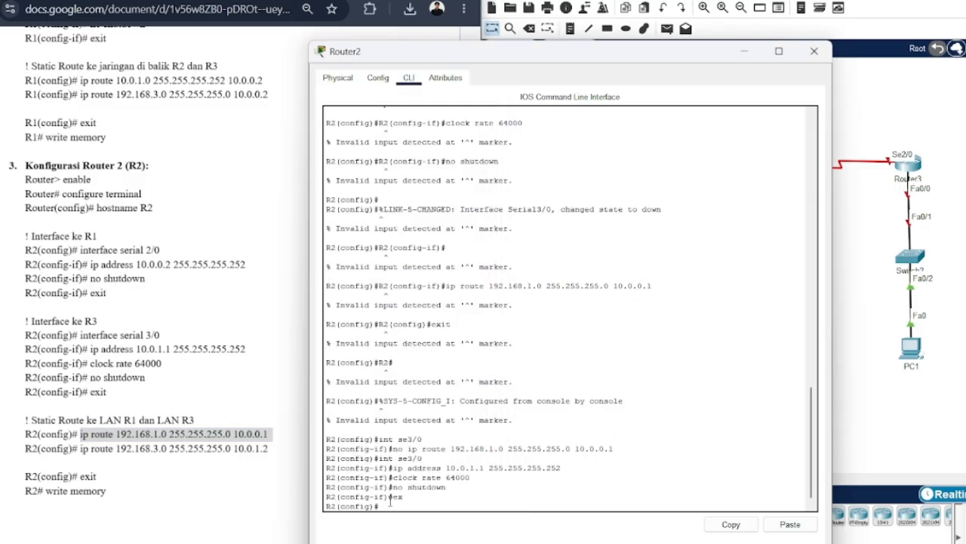
pyautogui.click(790, 524)
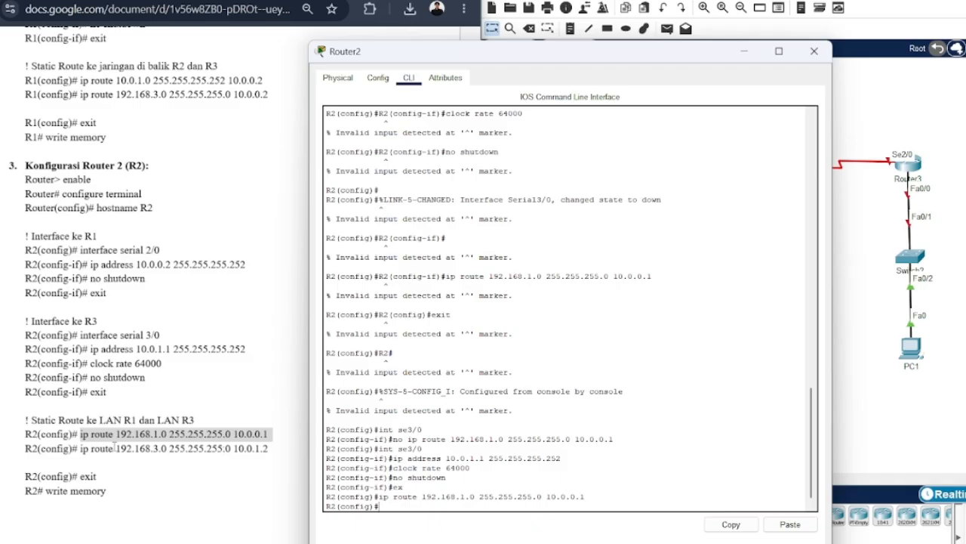
pyautogui.moveTo(80, 448); pyautogui.dragTo(268, 448)
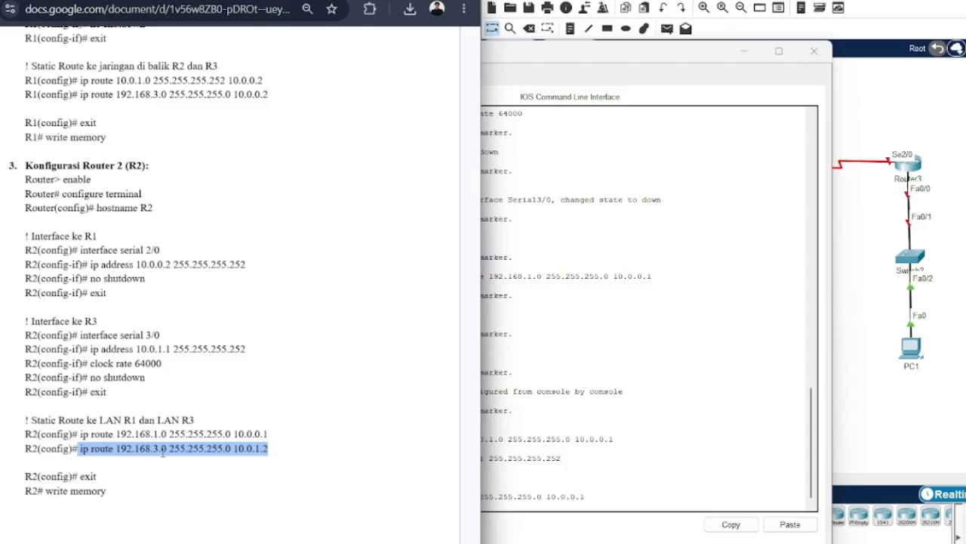
pyautogui.click(560, 457)
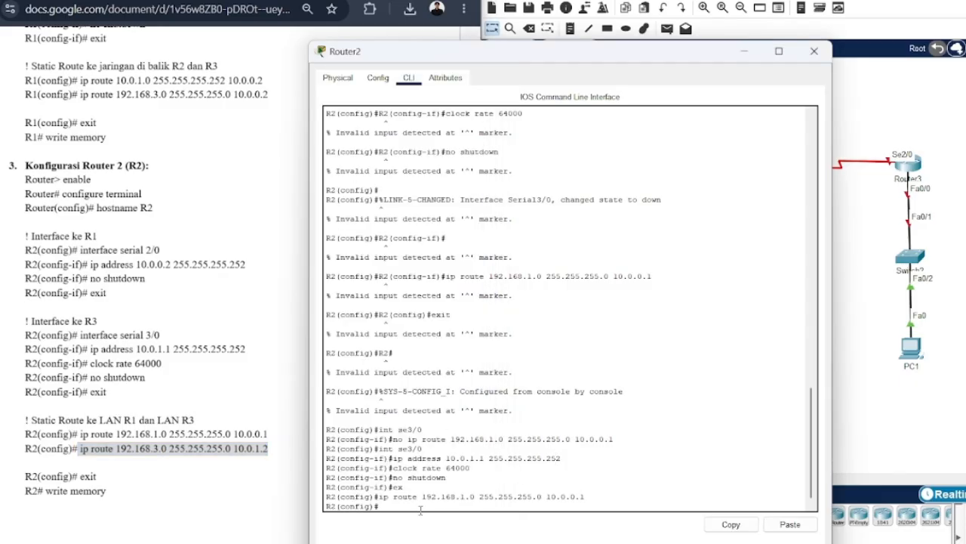
pyautogui.click(787, 524)
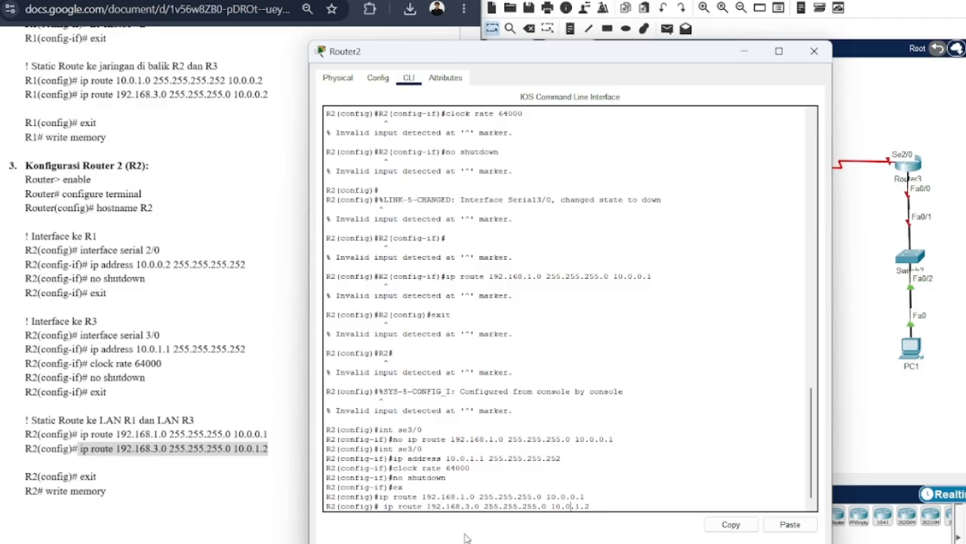
pyautogui.press('BackSpace')
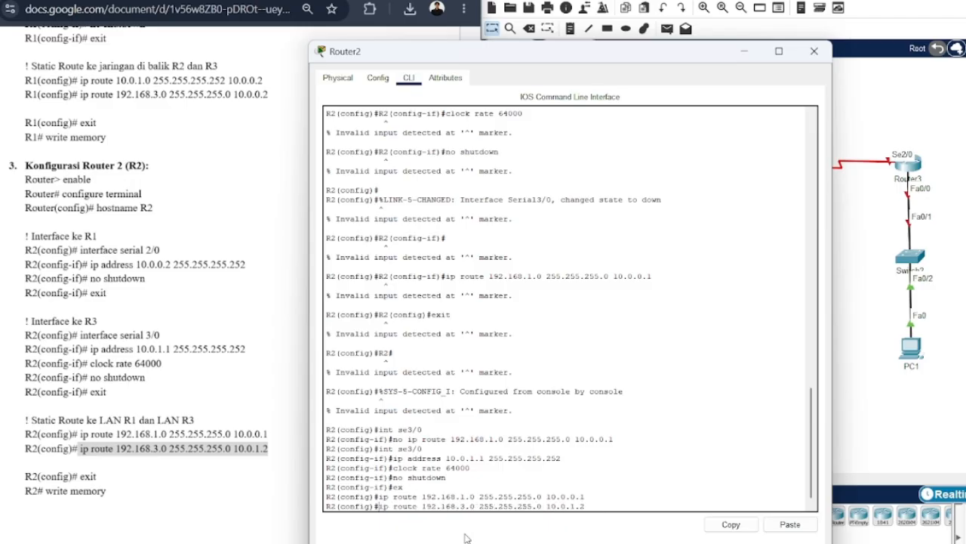
pyautogui.press('Return')
# Exit R2's global configuration mode and save the configuration with write memory
pyautogui.write('exit')
pyautogui.press('Return')
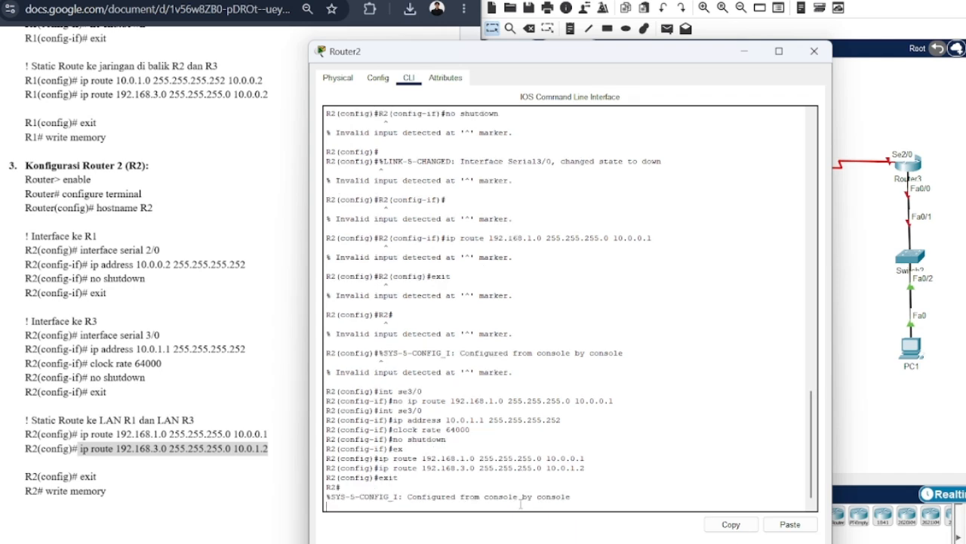
pyautogui.press('Return')
pyautogui.write('write')
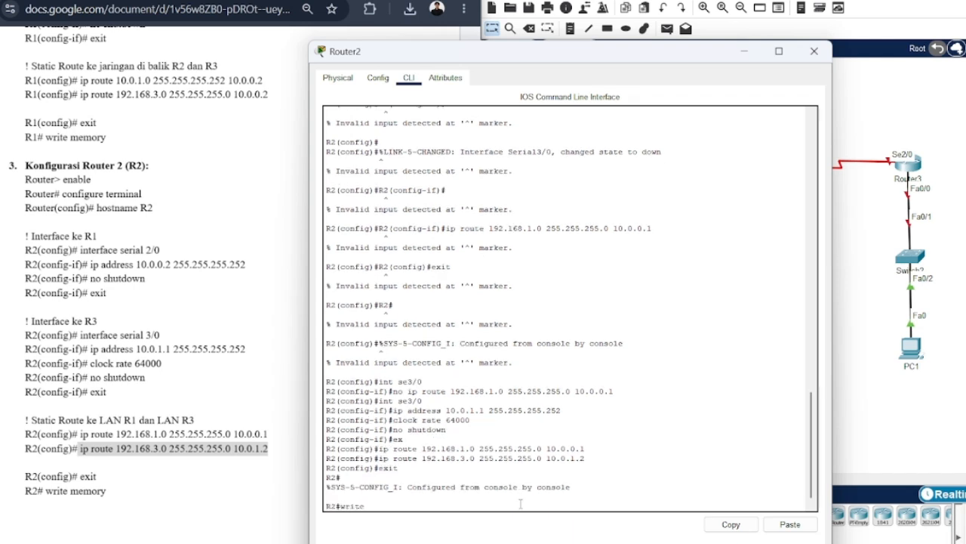
pyautogui.write(' memory')
pyautogui.press('Return')
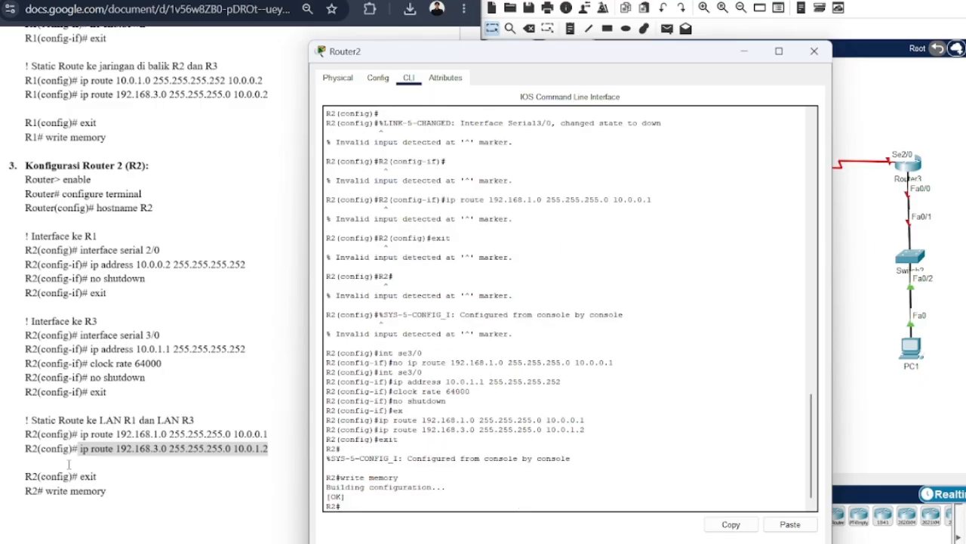
# Show the guide's Router 3 configuration section and open Router3's command-line interface
pyautogui.click(68, 463)
pyautogui.scroll(-6, 69, 464)
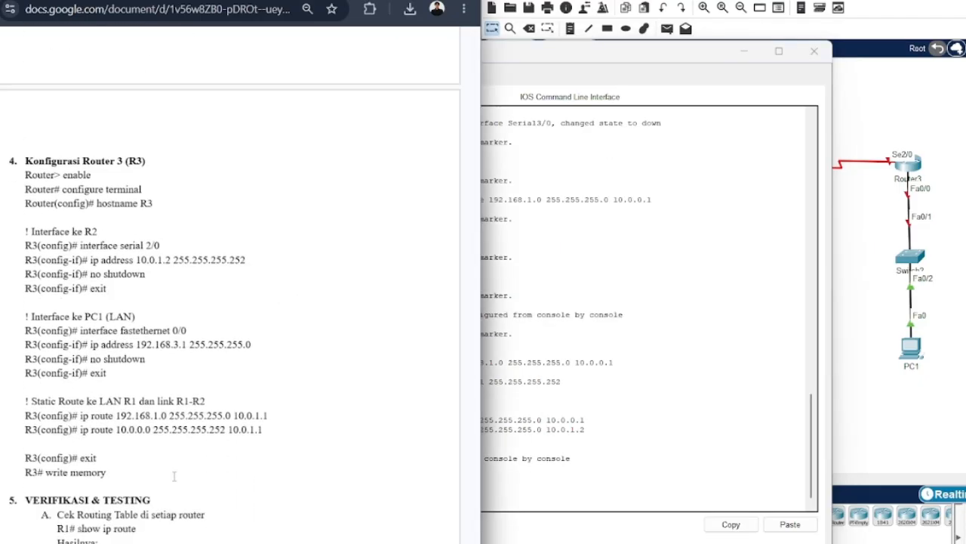
pyautogui.click(909, 173)
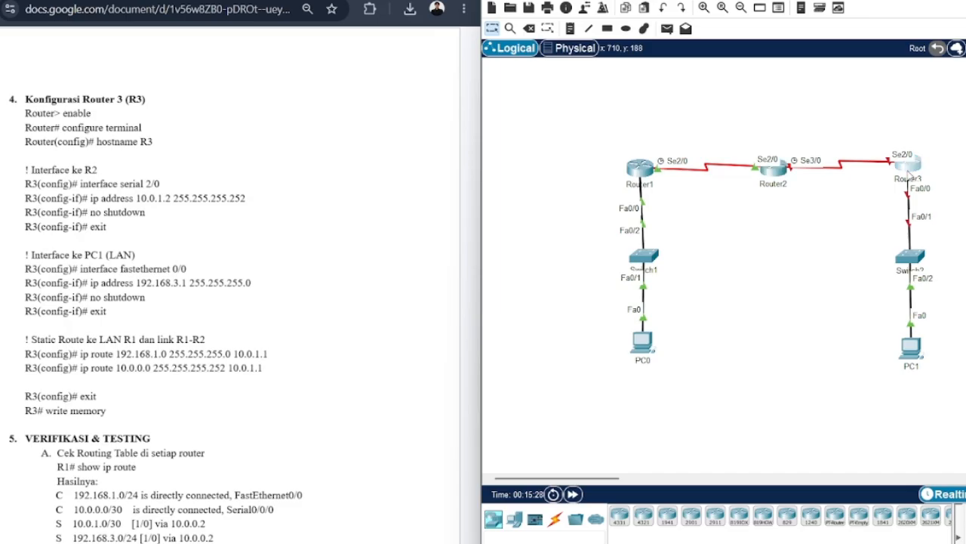
pyautogui.click(909, 174)
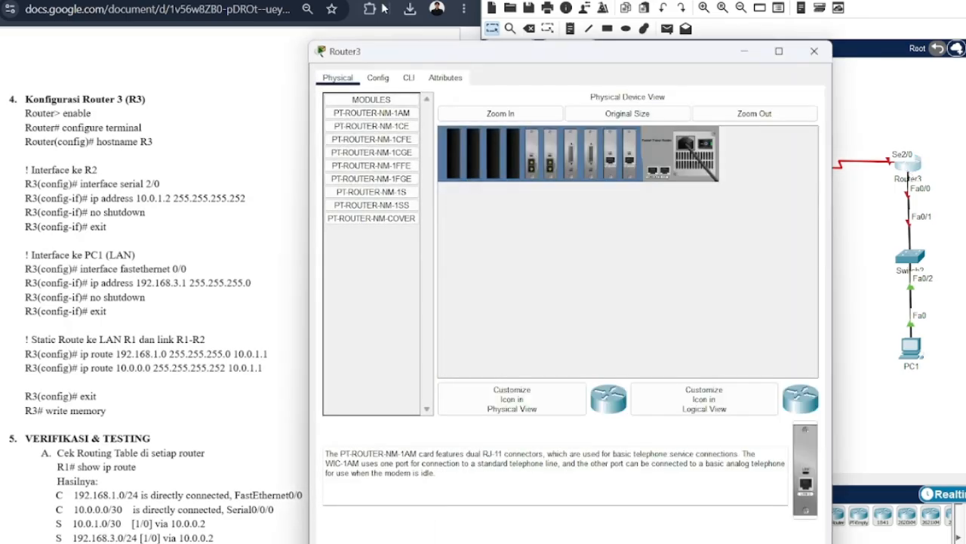
pyautogui.click(409, 77)
# Enter privileged mode and global configuration with conf t on Router3, and set its hostname to R3
pyautogui.press('Return')
pyautogui.write('enable')
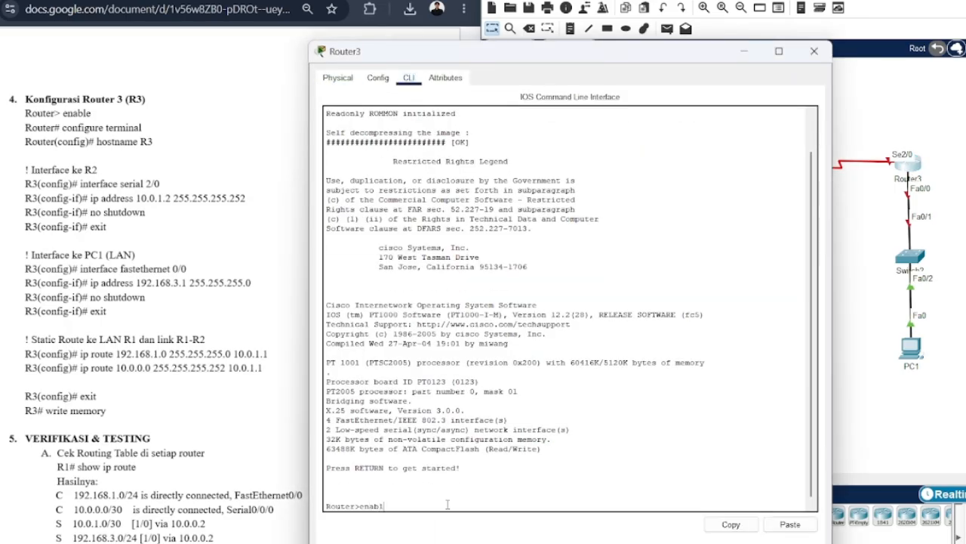
pyautogui.press('Return')
pyautogui.write('co')
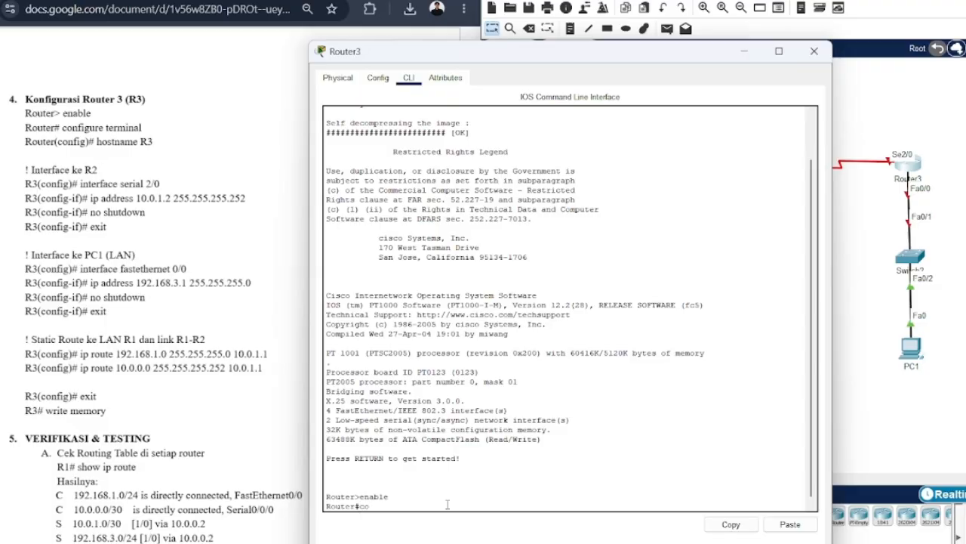
pyautogui.write('nf t')
pyautogui.press('Return')
pyautogui.write('hostname')
pyautogui.write(' r3')
pyautogui.write('R')
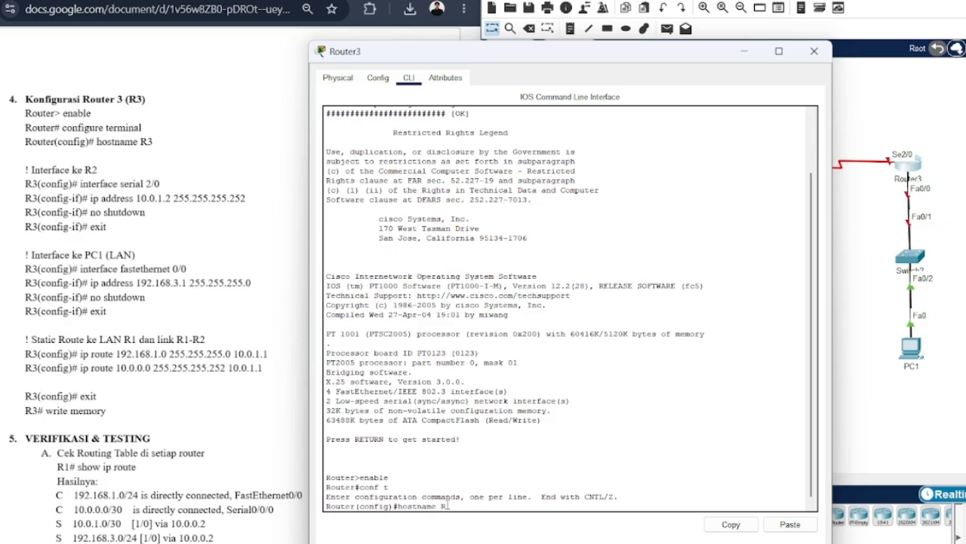
pyautogui.write('3')
pyautogui.press('Return')
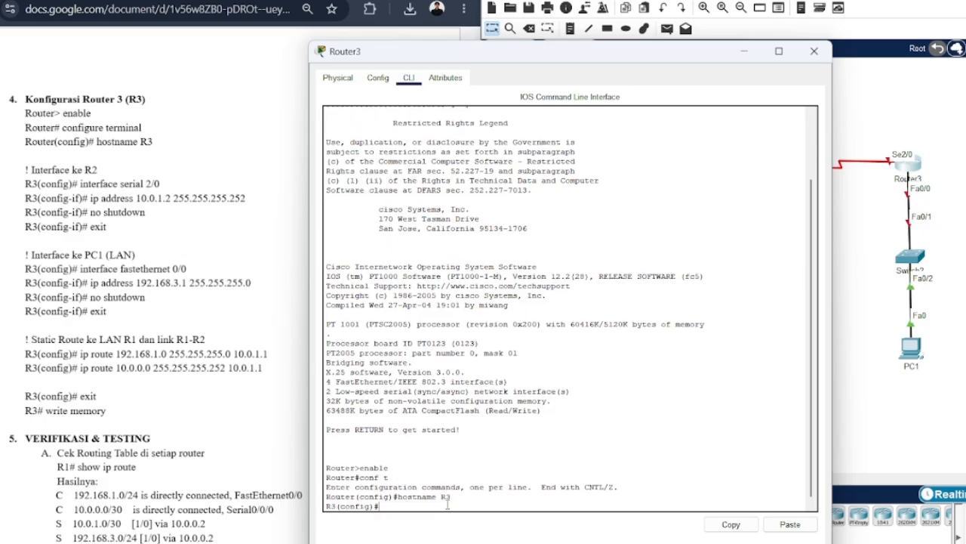
# Configure R3's serial 2/0 interface with IP address 10.0.1.2 255.255.255.252, enable it with no shutdown, and exit interface mode
pyautogui.write('int se2/0')
pyautogui.press('Return')
pyautogui.write('ip address')
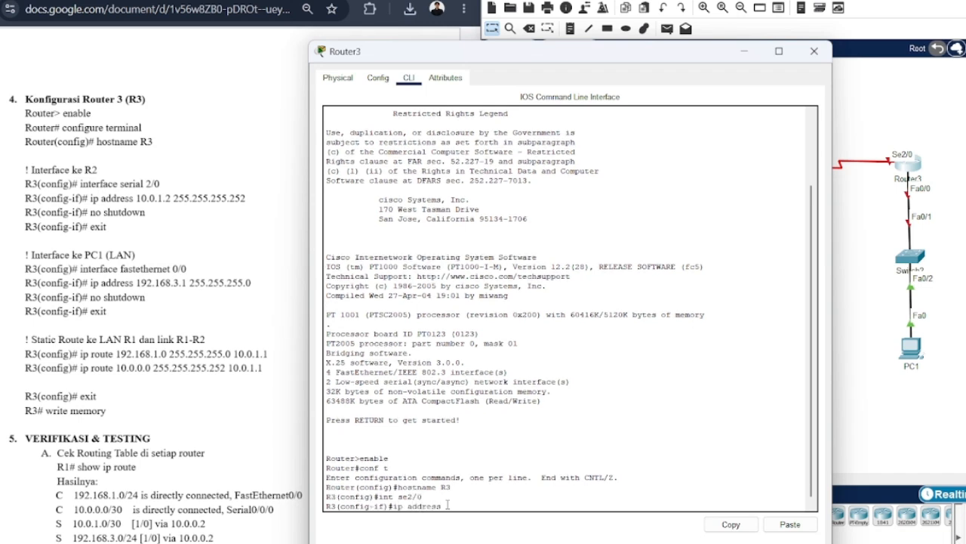
pyautogui.write(' 10.0.1.2 255.255.255.252')
pyautogui.press('Return')
pyautogui.write('no shutw')
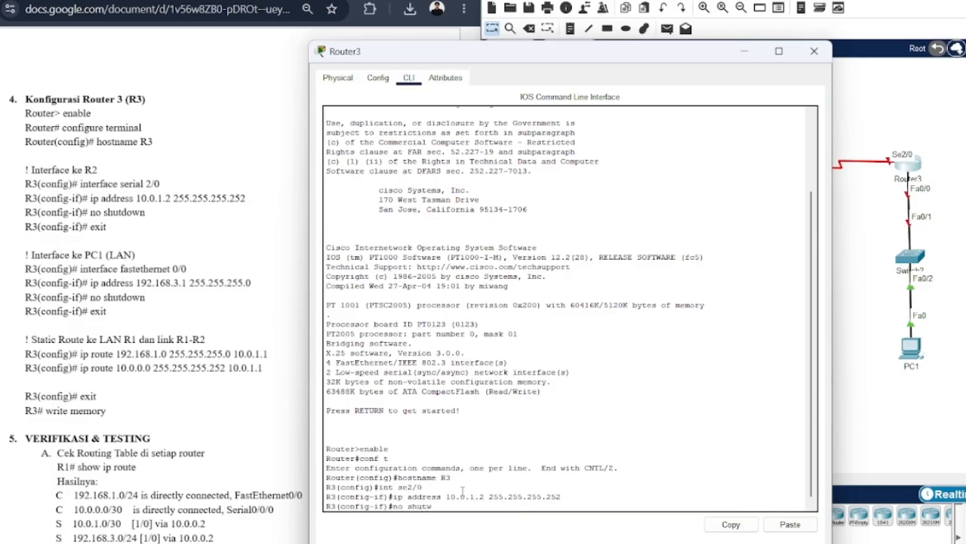
pyautogui.press('BackSpace')
pyautogui.press('BackSpace')
pyautogui.write('down')
pyautogui.press('Return')
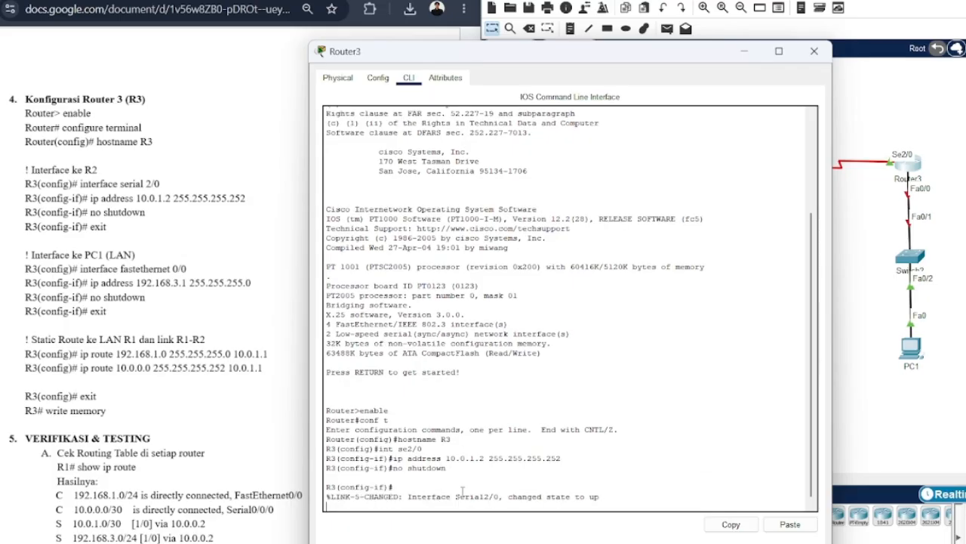
pyautogui.write('exit')
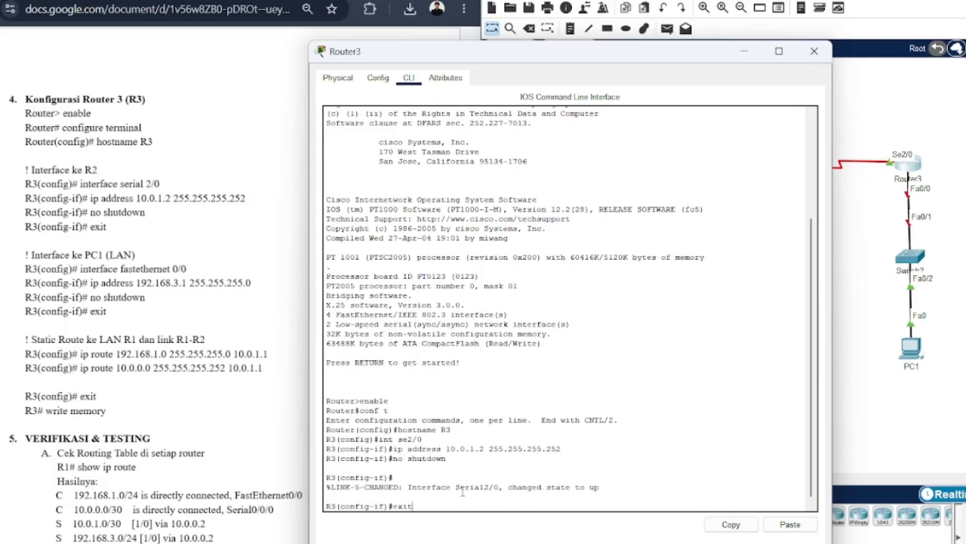
pyautogui.press('Return')
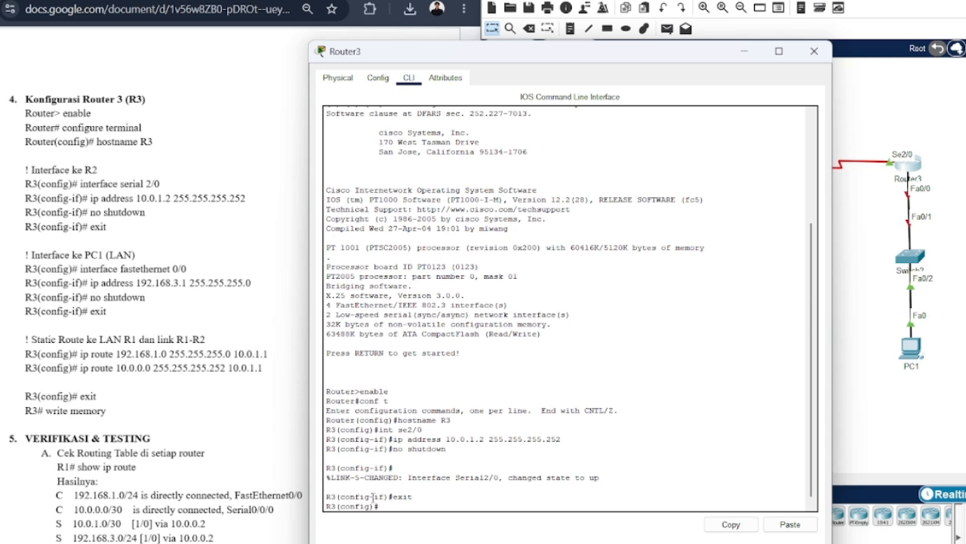
# Configure R3's fa0/0 LAN interface with IP address 192.168.3.1 255.255.255.0, enable it with no shutdown, and exit interface mode
pyautogui.write('int')
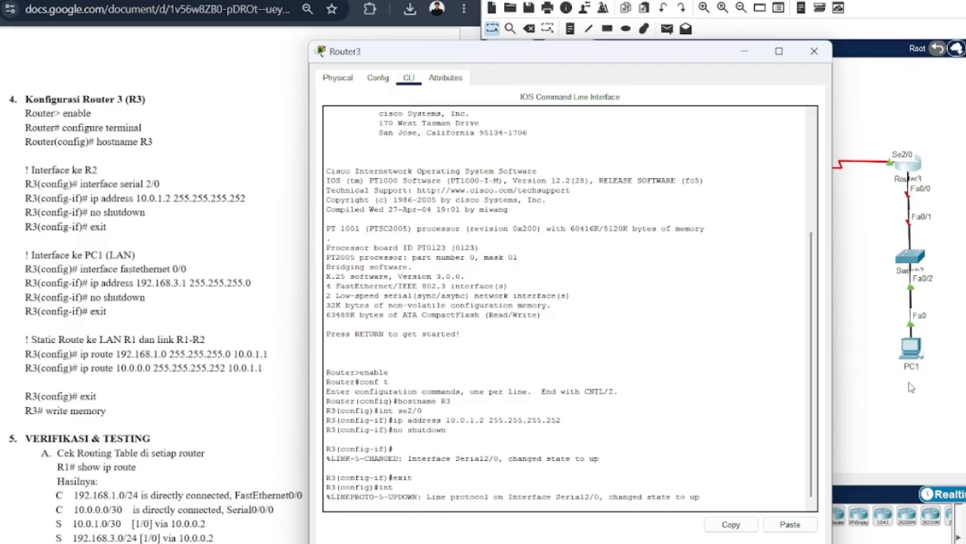
pyautogui.press('Return')
pyautogui.write('int fa')
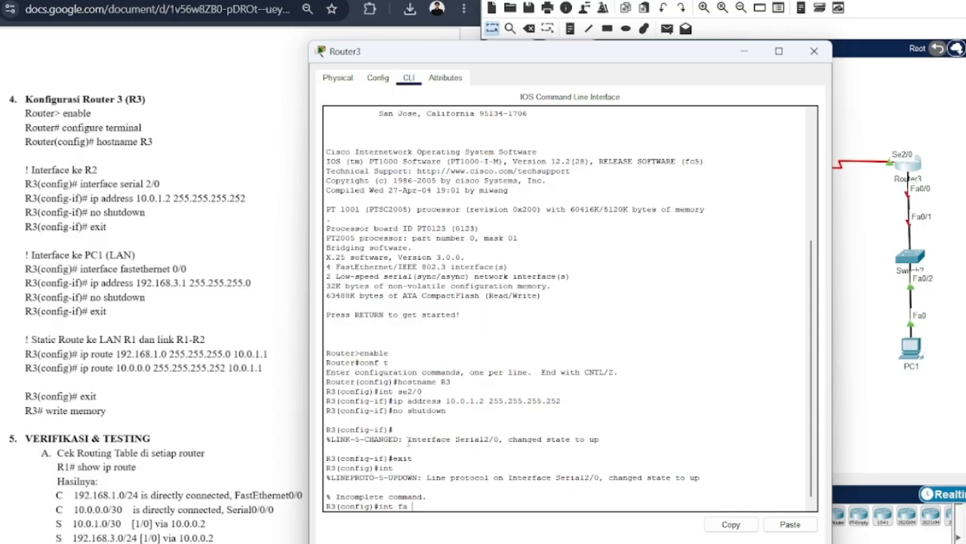
pyautogui.write('0/0')
pyautogui.press('Return')
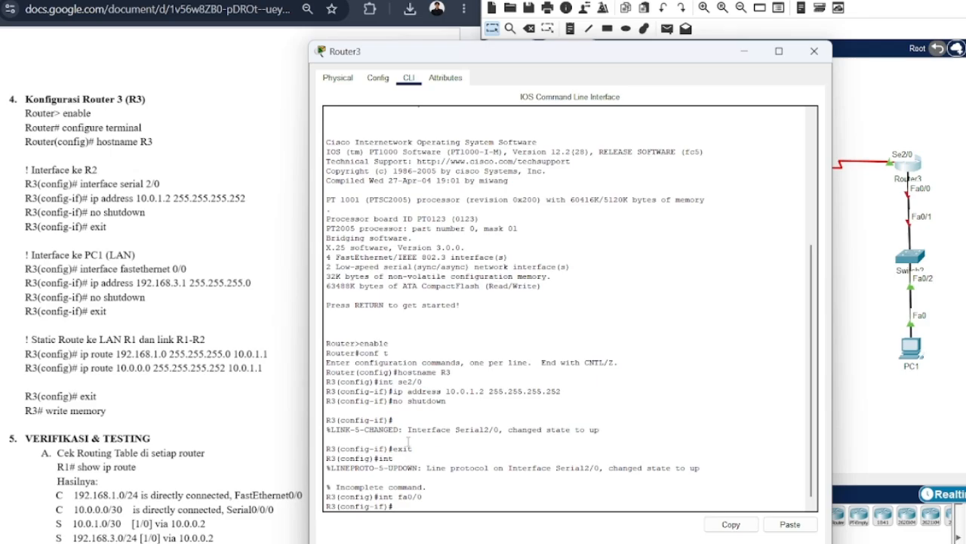
pyautogui.write('ip address 192.168.3.1 255.255.255')
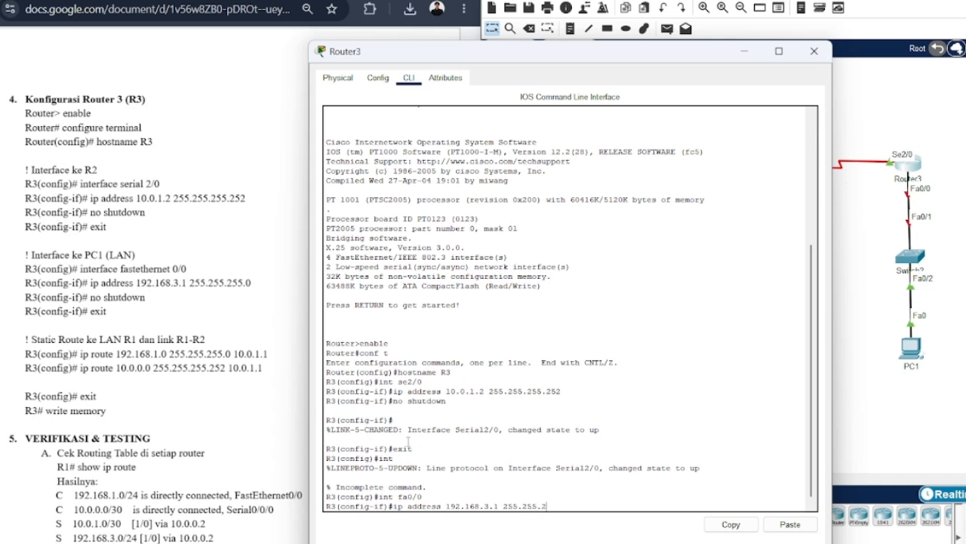
pyautogui.write('.0')
pyautogui.press('Return')
pyautogui.write('no shutdow')
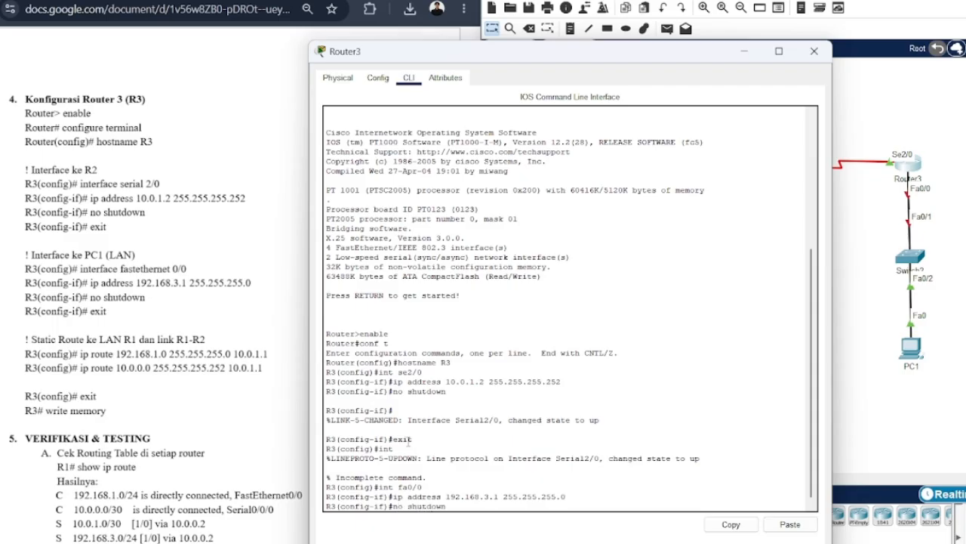
pyautogui.write('n')
pyautogui.press('Return')
pyautogui.write('exit')
pyautogui.press('Return')
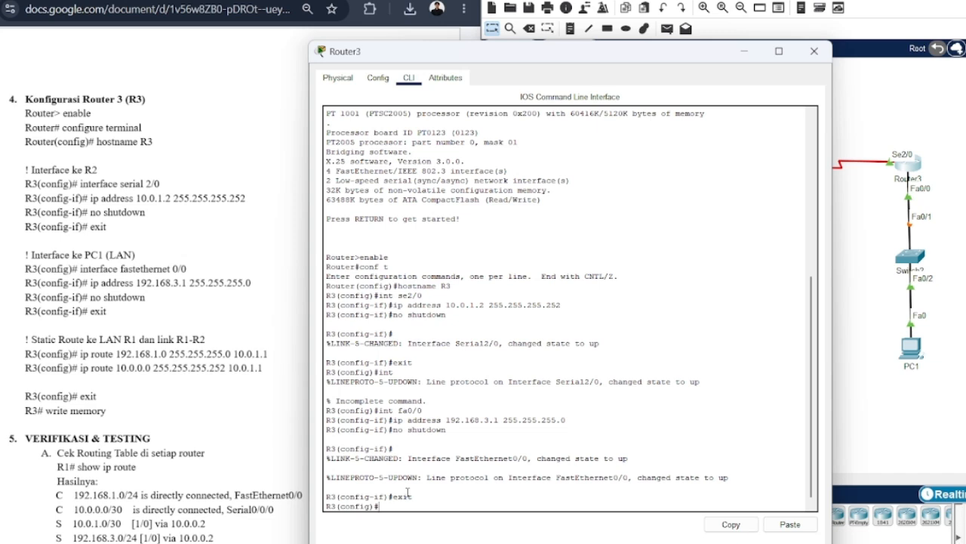
# Add R3's static routes from the guide: 192.168.1.0 255.255.255.0 and 10.0.0.0 255.255.255.252, both via 10.0.1.1
pyautogui.moveTo(81, 353); pyautogui.dragTo(272, 354)
pyautogui.hotkey('ctrl', 'c')
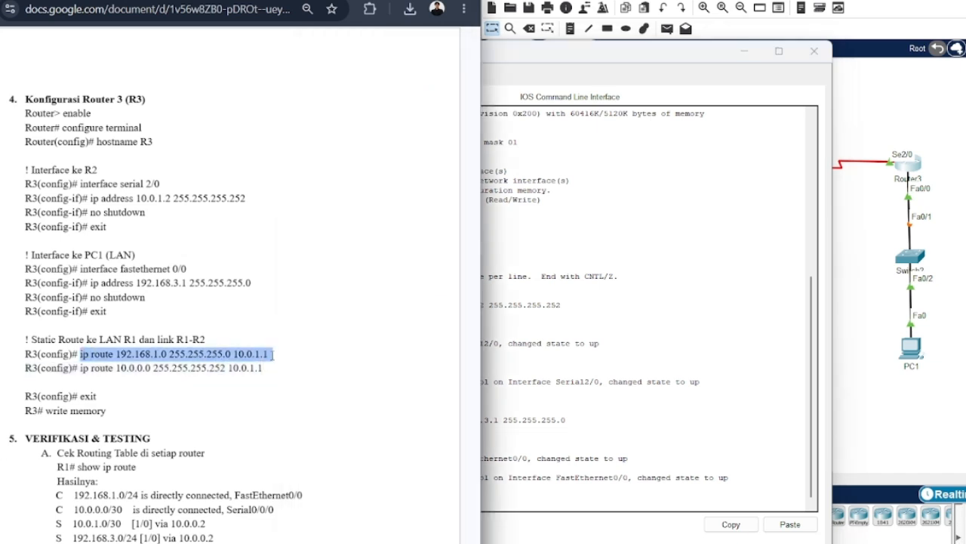
pyautogui.click(551, 447)
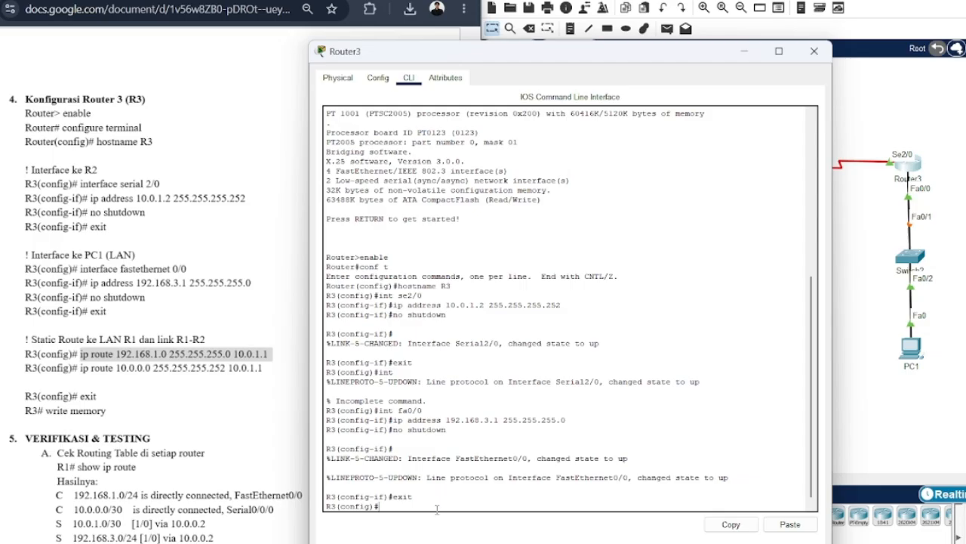
pyautogui.click(787, 525)
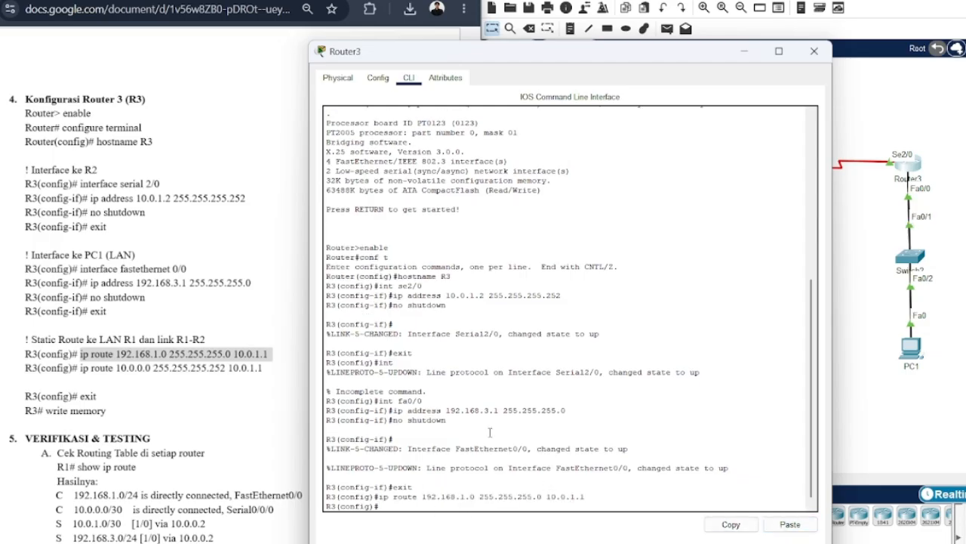
pyautogui.moveTo(91, 369); pyautogui.dragTo(206, 368)
pyautogui.moveTo(81, 369); pyautogui.dragTo(262, 368)
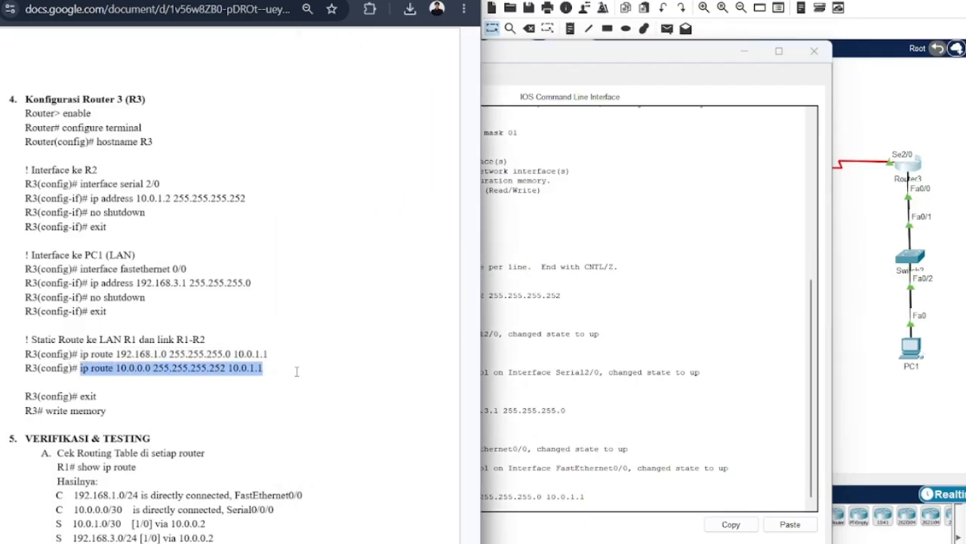
pyautogui.click(487, 392)
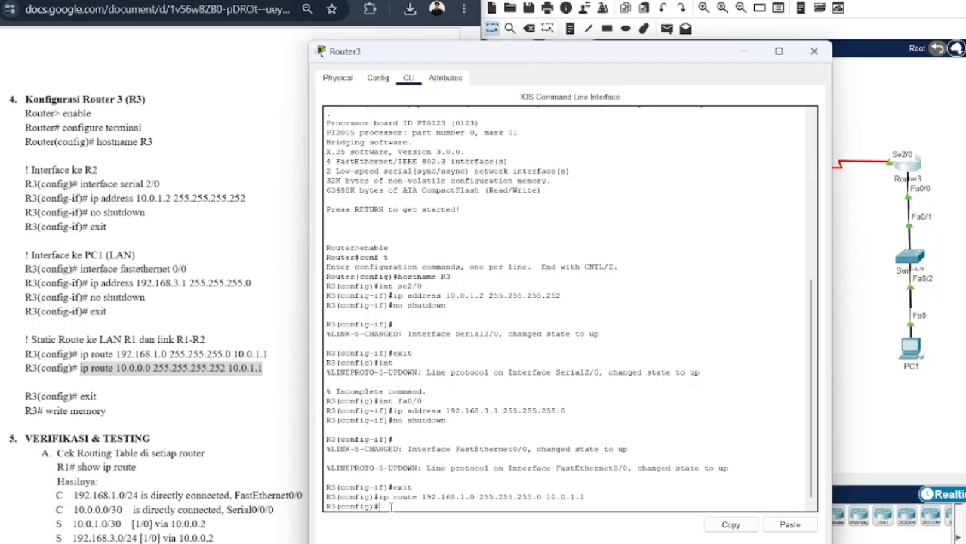
pyautogui.click(789, 524)
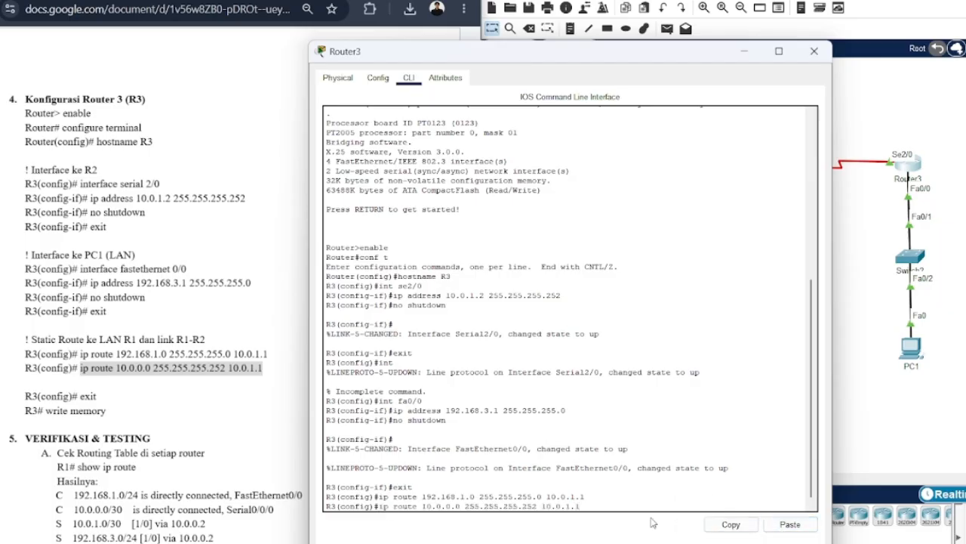
pyautogui.press('Return')
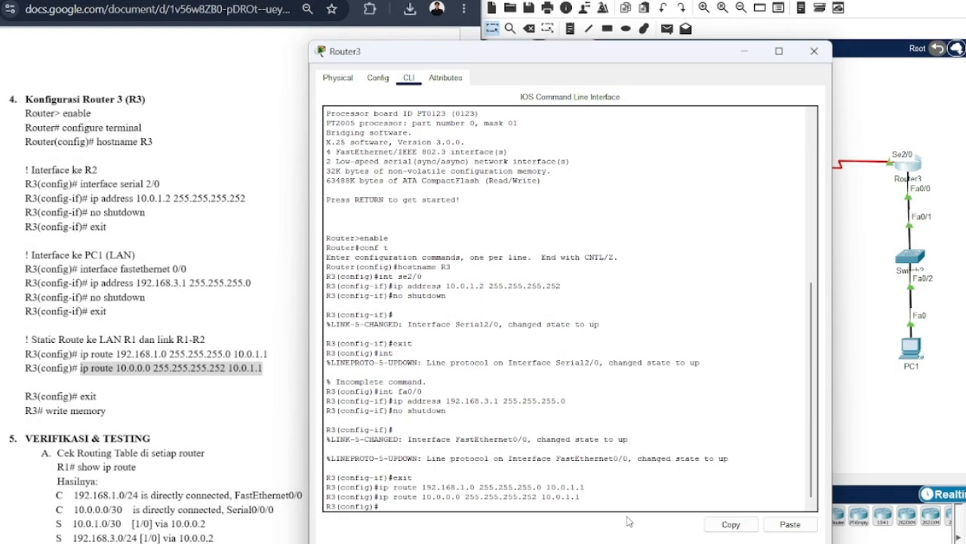
# Exit R3's global configuration mode and save the configuration with write memory
pyautogui.write('exit')
pyautogui.press('Return')
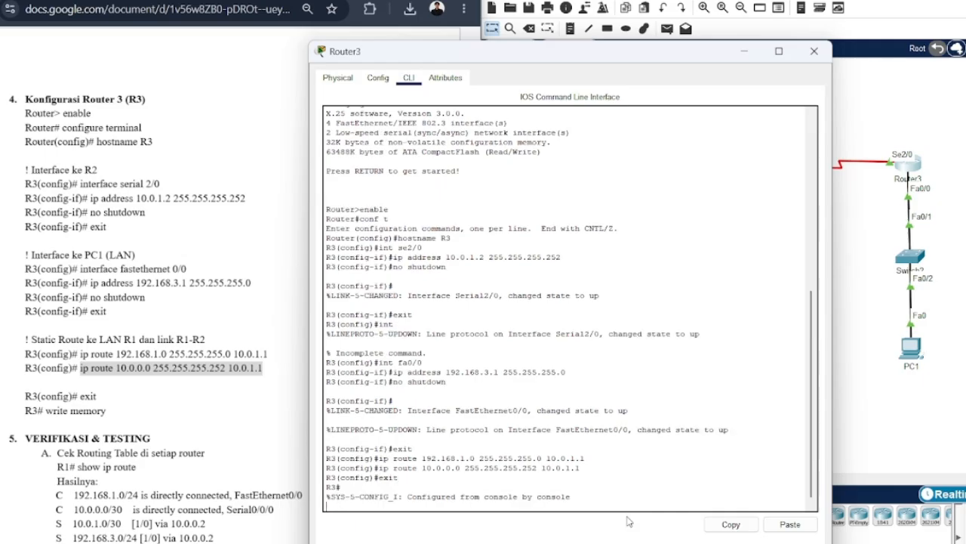
pyautogui.write('wri')
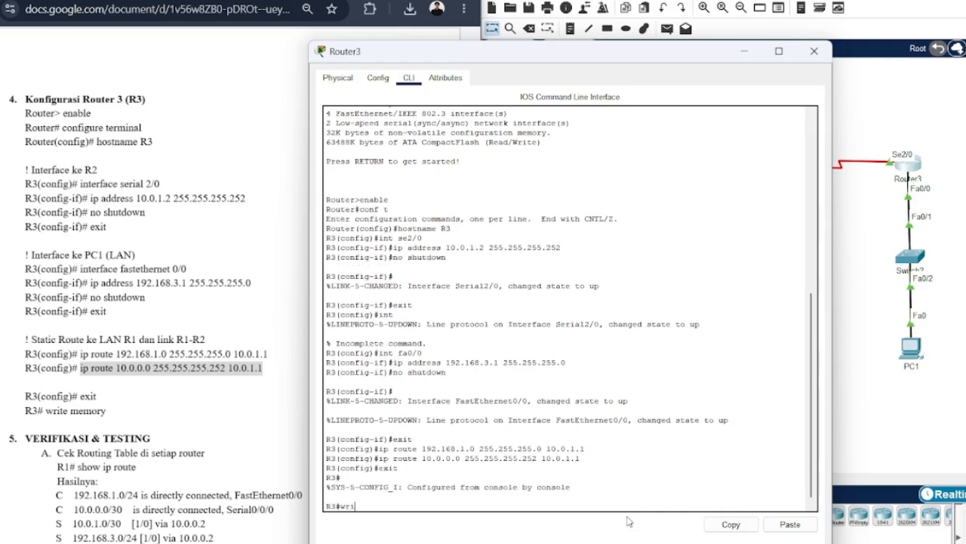
pyautogui.write('te memory')
pyautogui.press('Return')
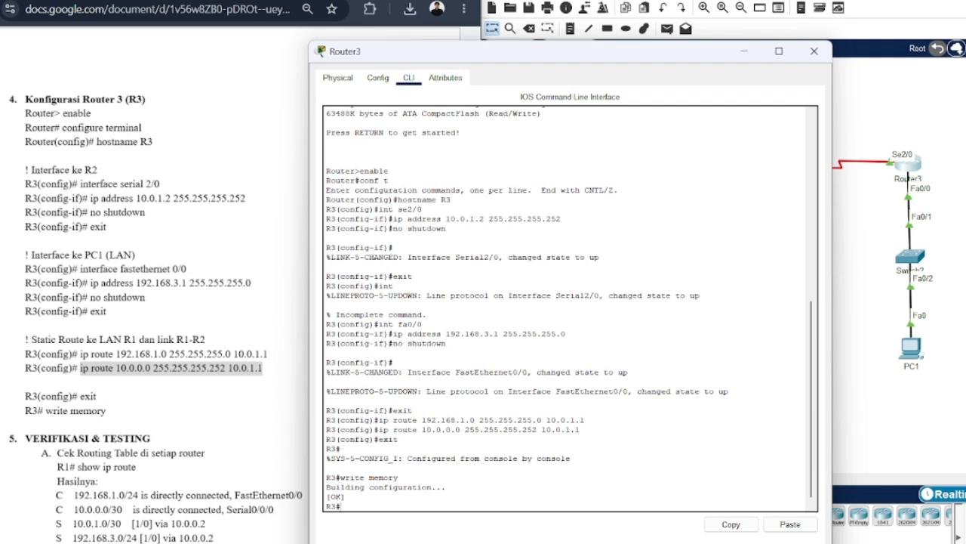
# Open Router1's command line in privileged mode and run show ip route to check its routing table against the guide and topology
pyautogui.click(959, 378)
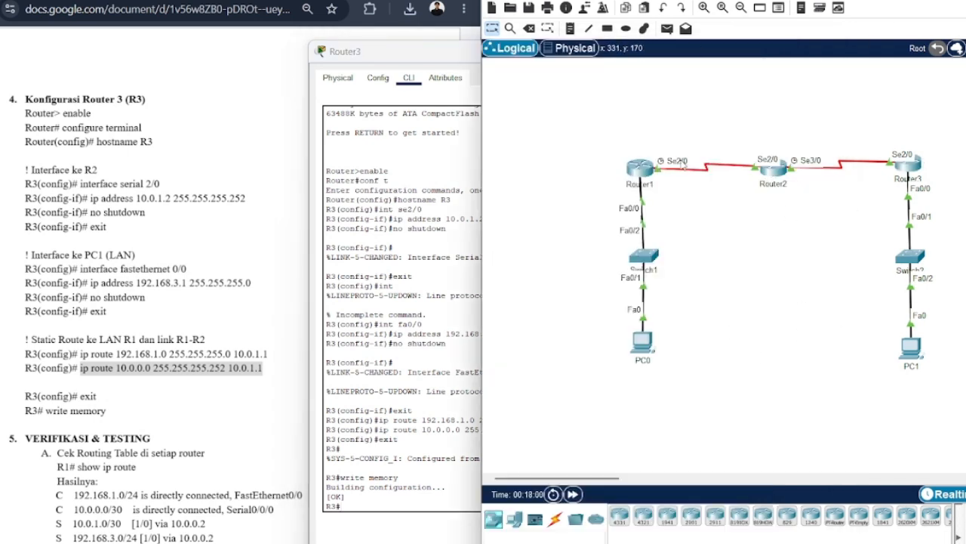
pyautogui.scroll(-3, 57, 500)
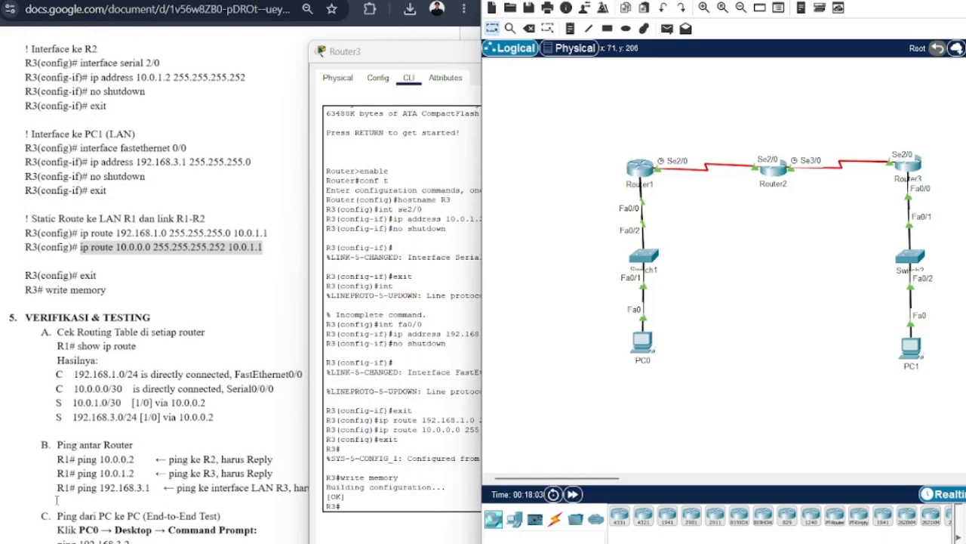
pyautogui.hscroll(2, 118, 435)
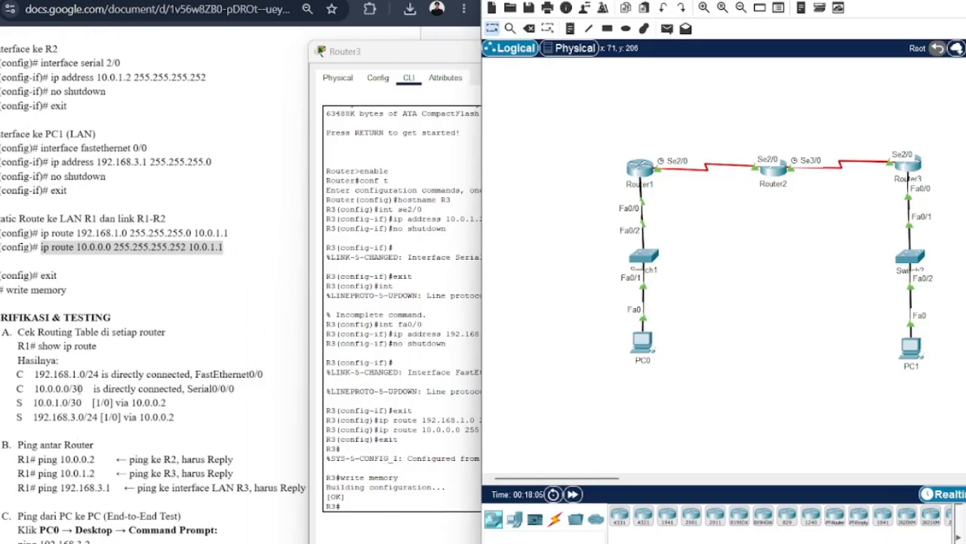
pyautogui.click(640, 171)
pyautogui.press('Return')
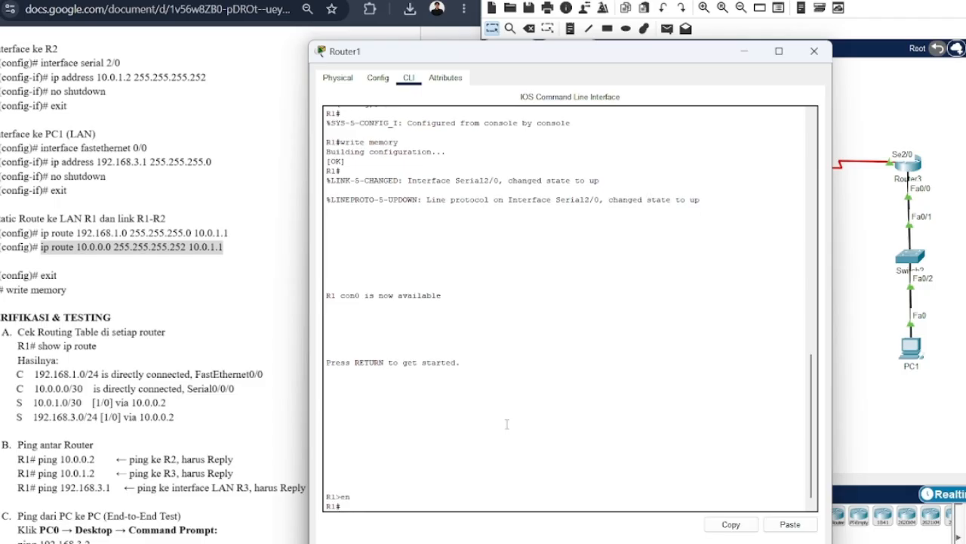
pyautogui.write('show ip ro')
pyautogui.press('Return')
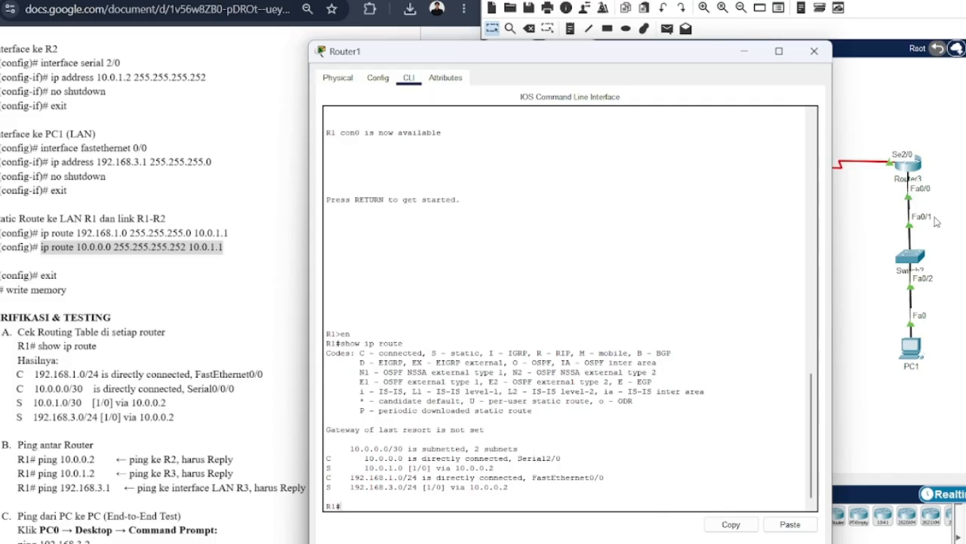
pyautogui.click(962, 214)
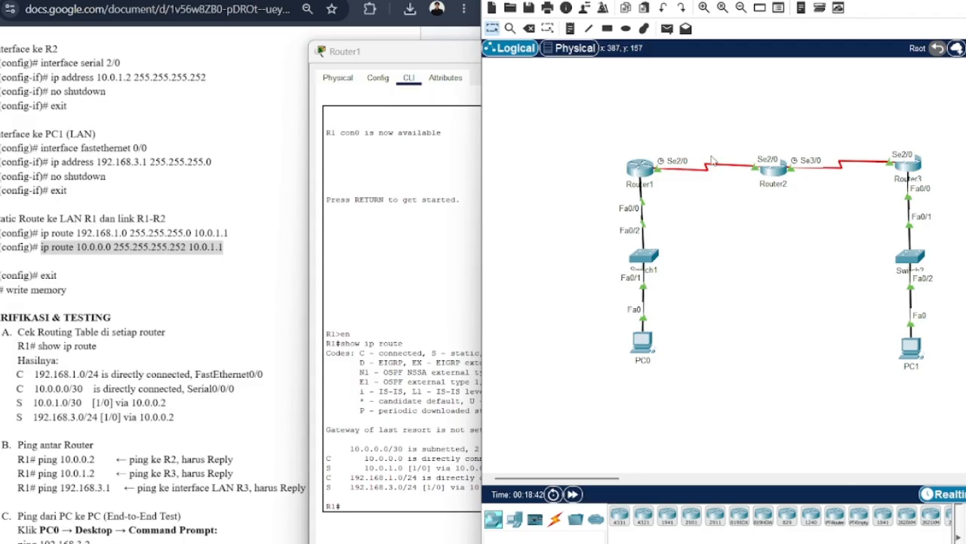
pyautogui.click(642, 167)
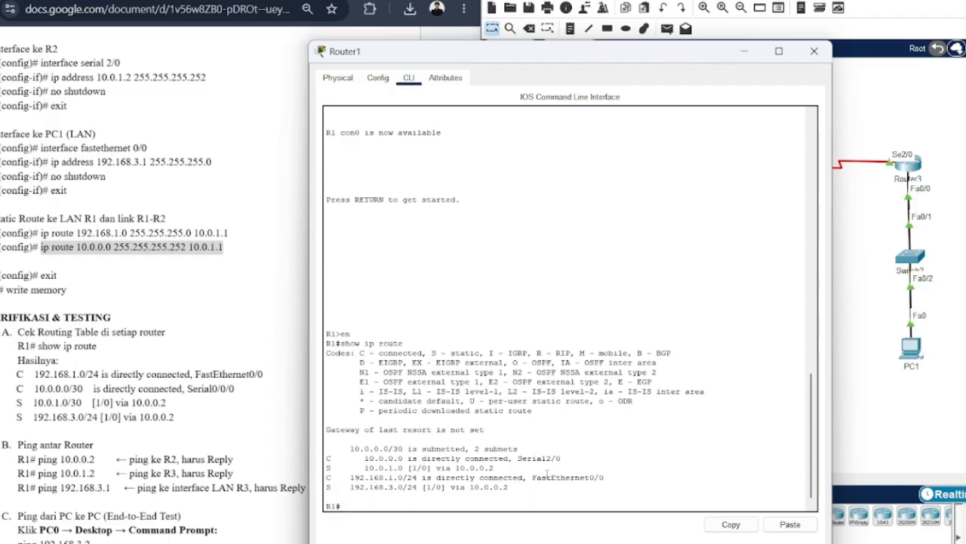
# Test connectivity from R1 by pinging 10.0.0.2, 10.0.1.2 and 192.168.3.1 as listed in the guide
pyautogui.scroll(-1, 77, 454)
pyautogui.scroll(-2, 75, 456)
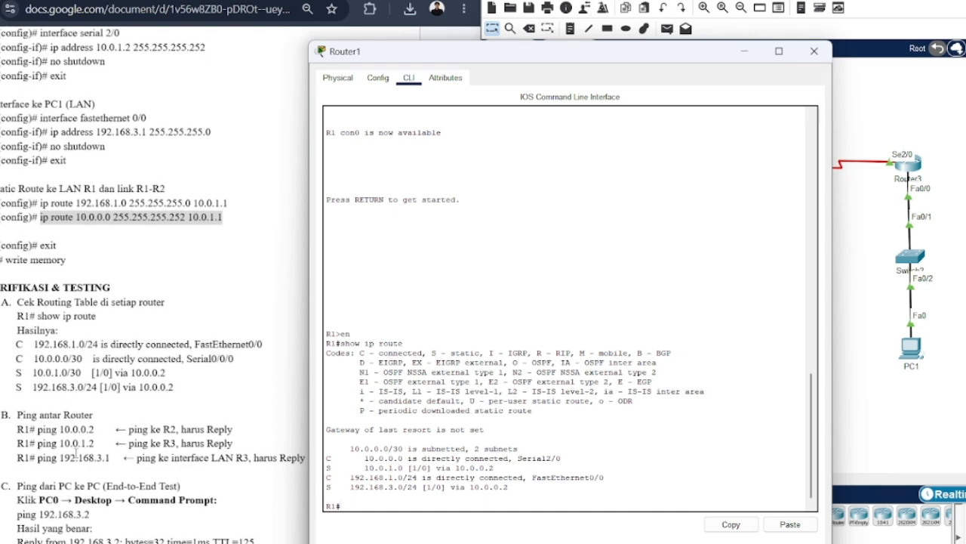
pyautogui.scroll(-2, 72, 400)
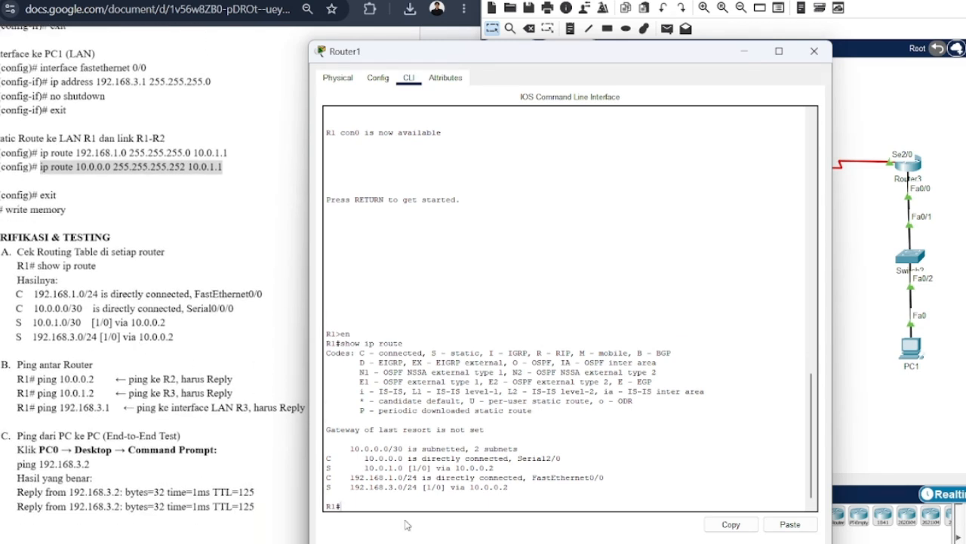
pyautogui.write('ng 10.0.0.2')
pyautogui.press('Return')
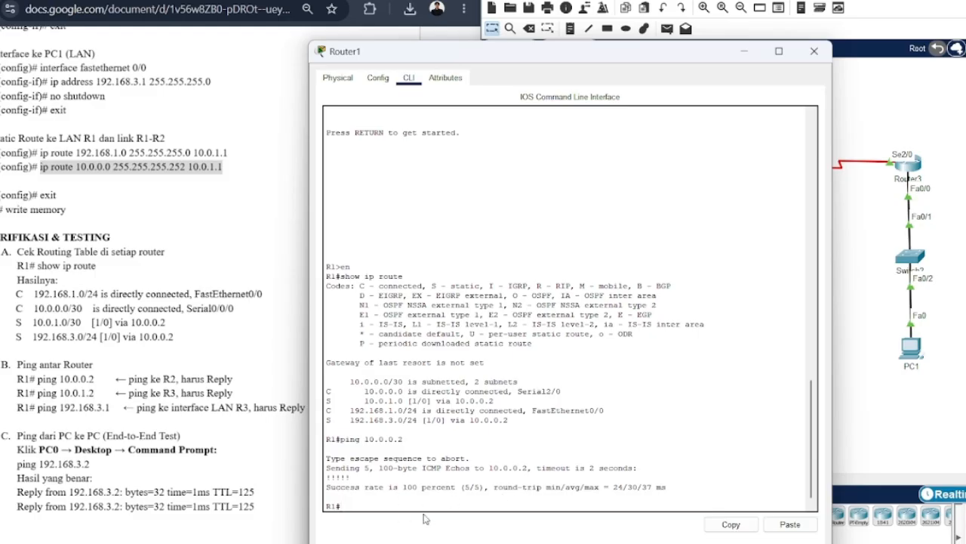
pyautogui.write('ping 192')
pyautogui.press('BackSpace')
pyautogui.press('BackSpace')
pyautogui.write('0')
pyautogui.press('Return')
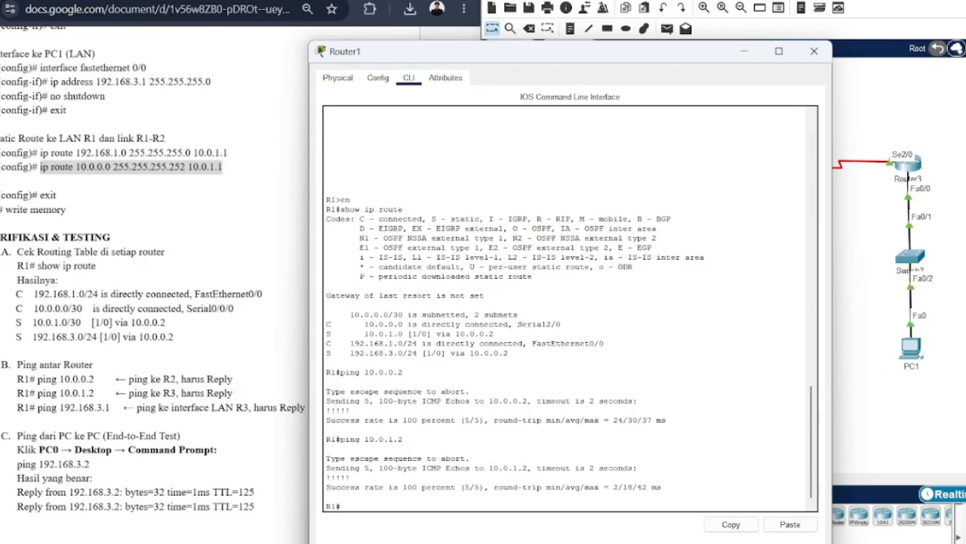
pyautogui.write('ing 192.168.3.1')
pyautogui.press('Return')
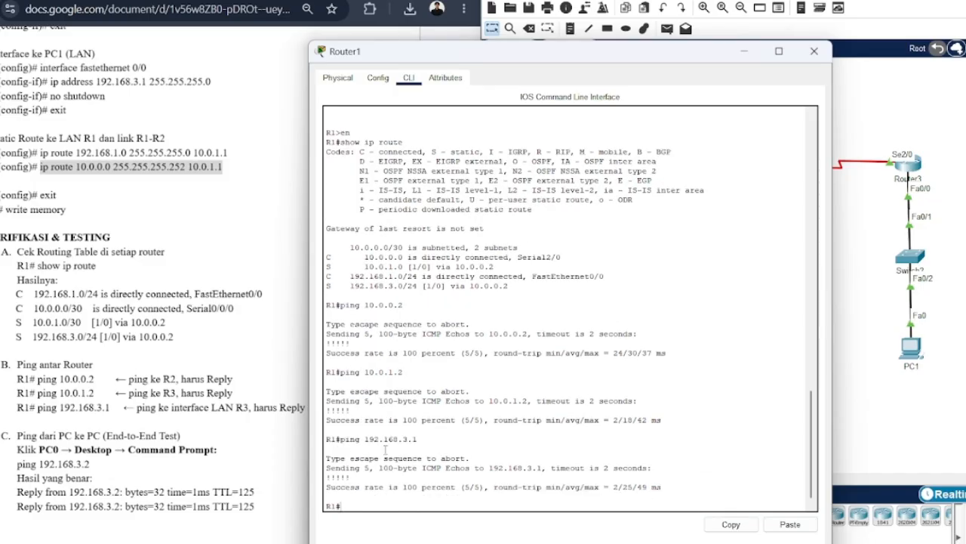
# Open PC0's Command Prompt and ping 192.168.3.2 twice to test end-to-end connectivity to PC1
pyautogui.scroll(-4, 156, 466)
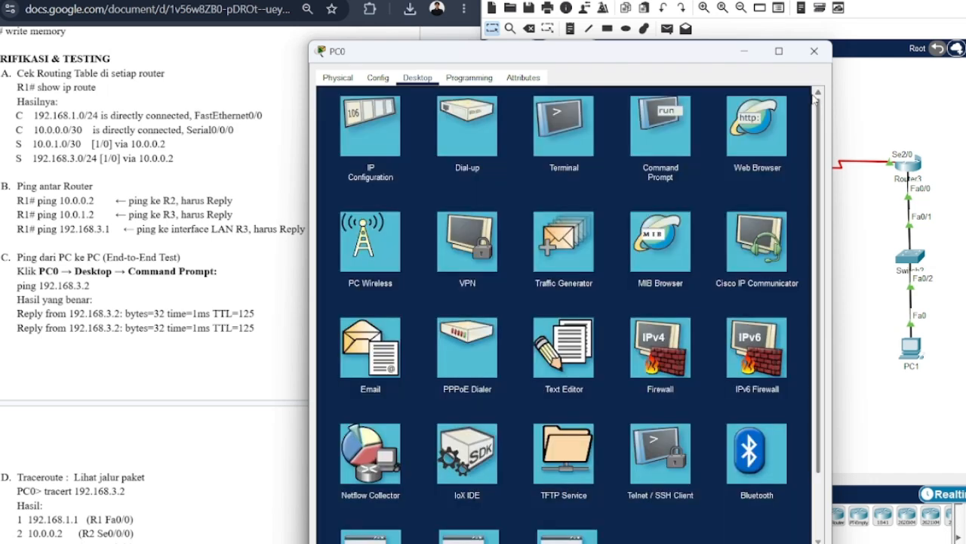
pyautogui.click(811, 98)
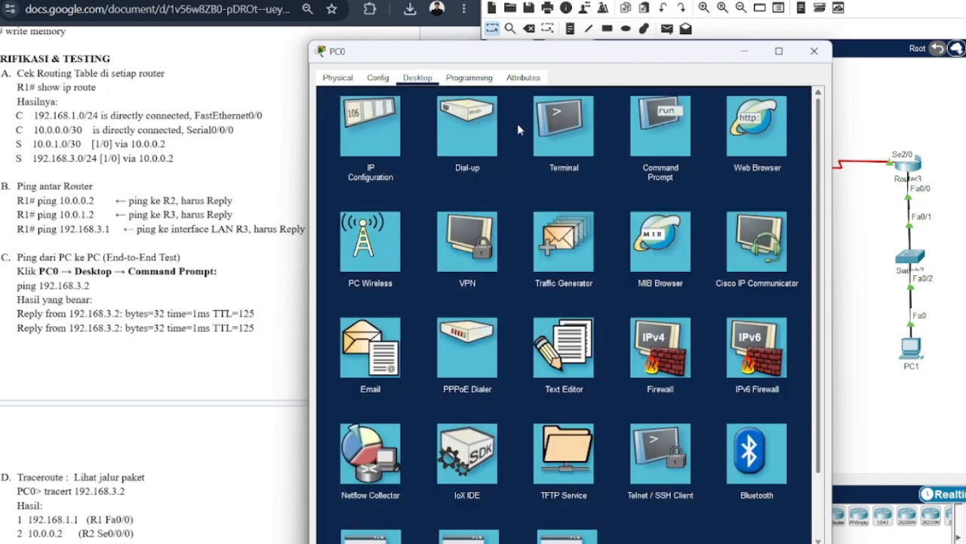
pyautogui.click(667, 128)
pyautogui.click(488, 152)
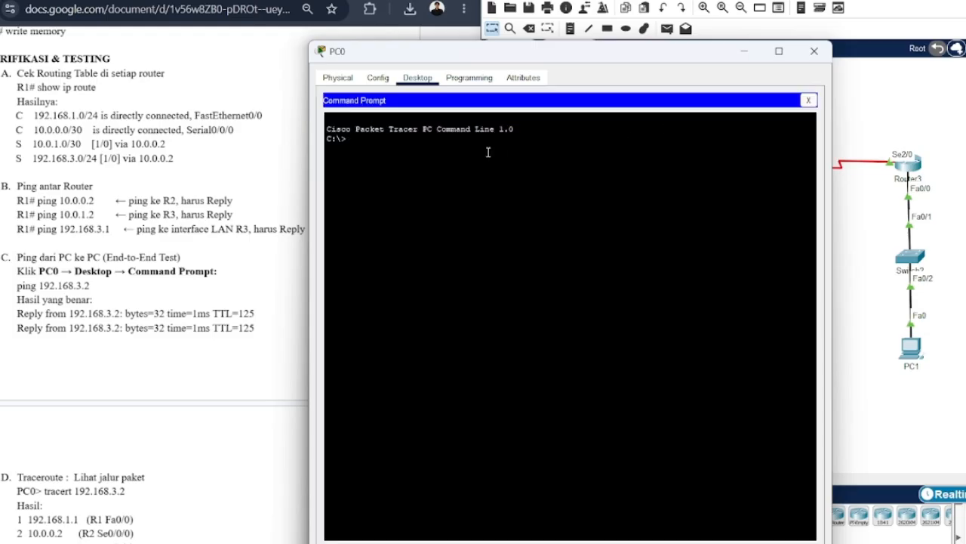
pyautogui.write('ping 192.168.3.2')
pyautogui.press('Return')
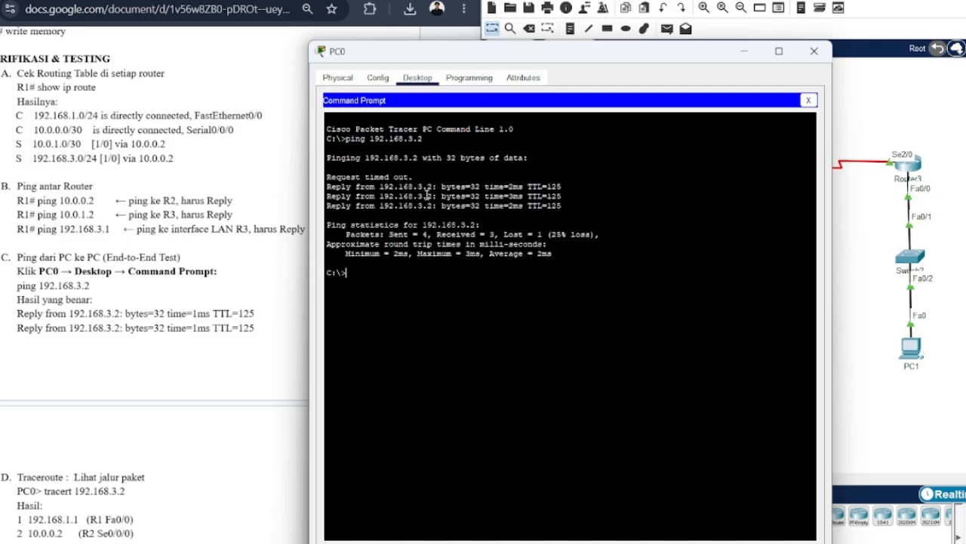
pyautogui.write('ping 192.168.3.2')
pyautogui.press('Return')
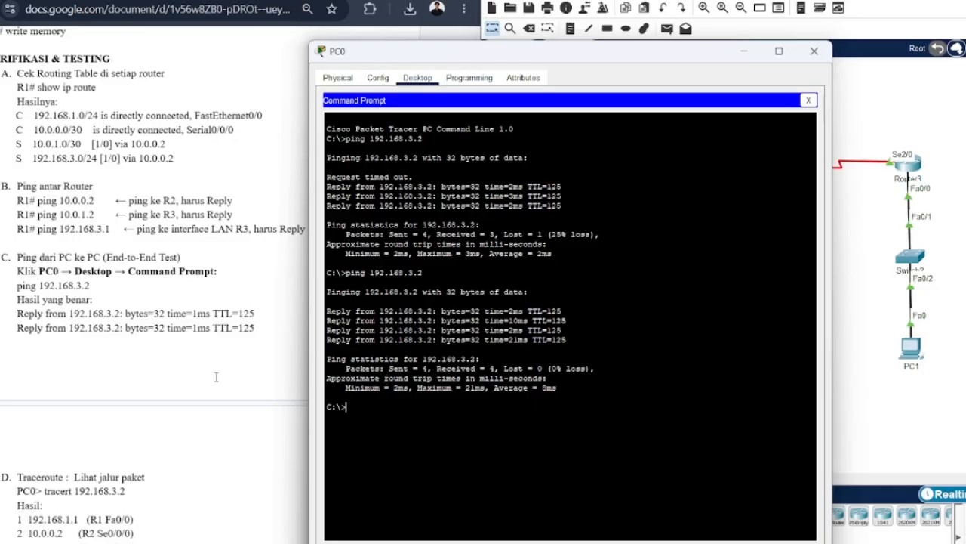
# Run tracert 192.168.3.2 from PC0 and compare the packet's path with the hops listed in the guide
pyautogui.scroll(-2, 216, 376)
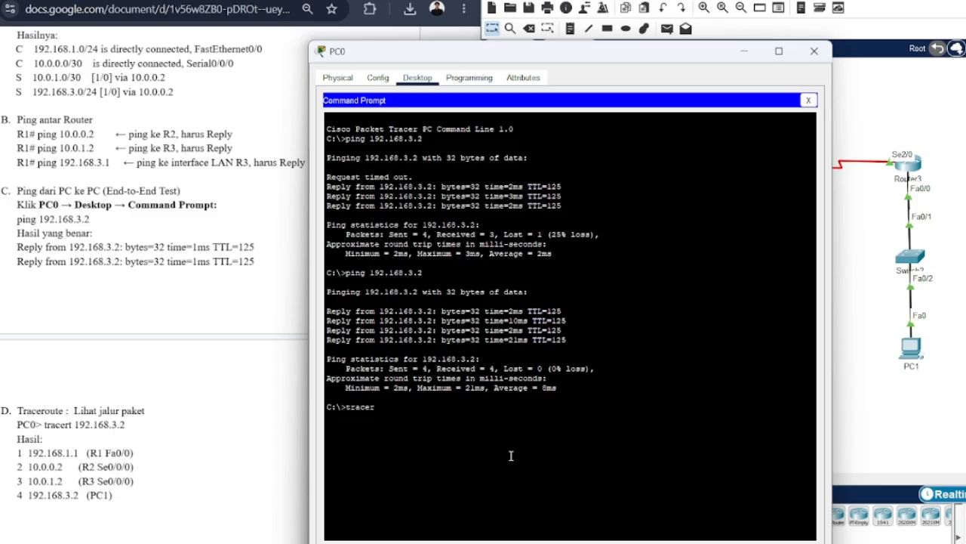
pyautogui.write('192.168.3.2')
pyautogui.press('Return')
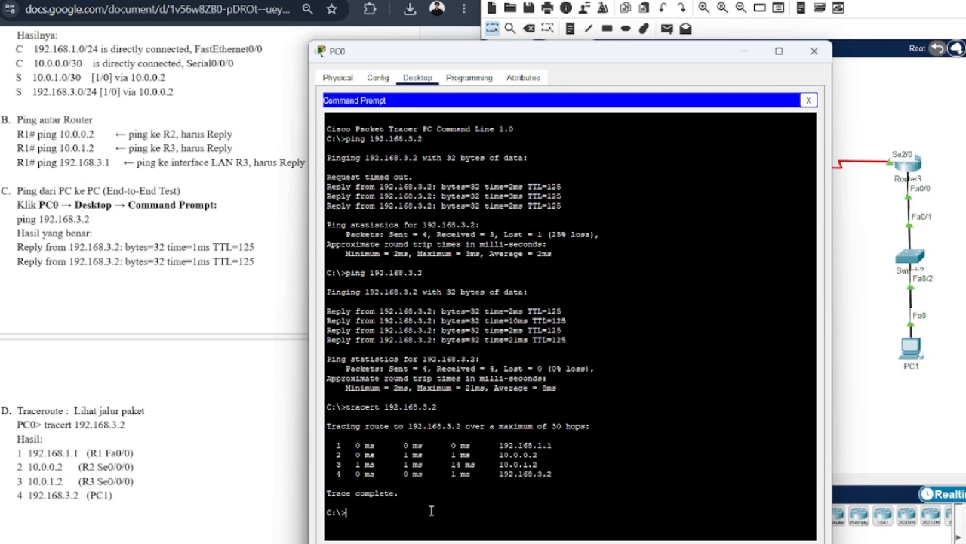
pyautogui.scroll(-1, 107, 468)
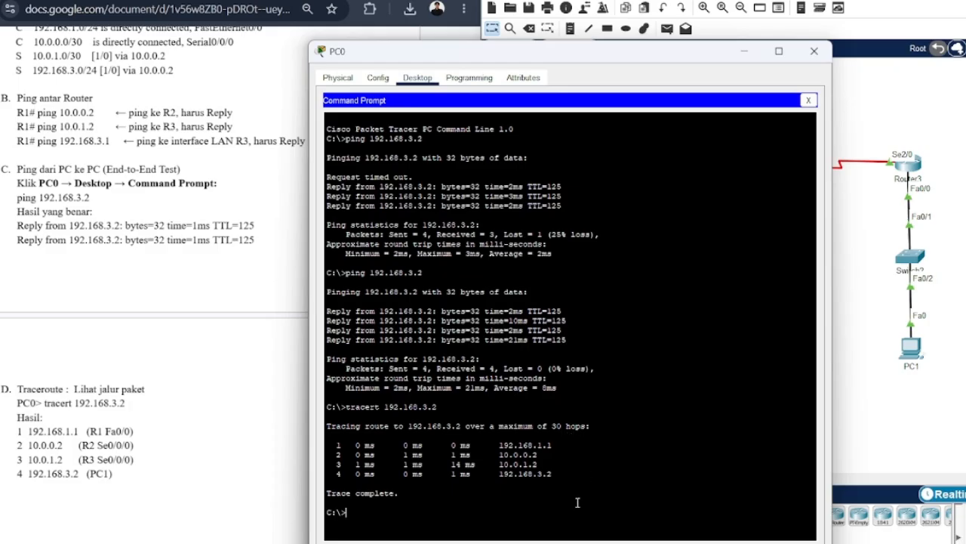
# Review the guide's verification and testing section, from the routing table check through the traceroute part
pyautogui.click(126, 306)
pyautogui.scroll(6, 266, 267)
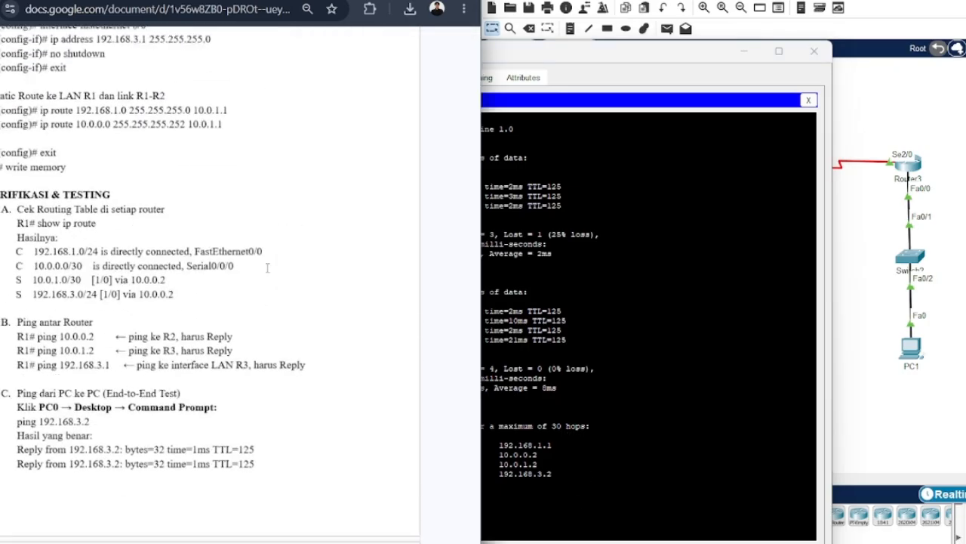
pyautogui.scroll(-9, 267, 267)
pyautogui.scroll(-1, 267, 268)
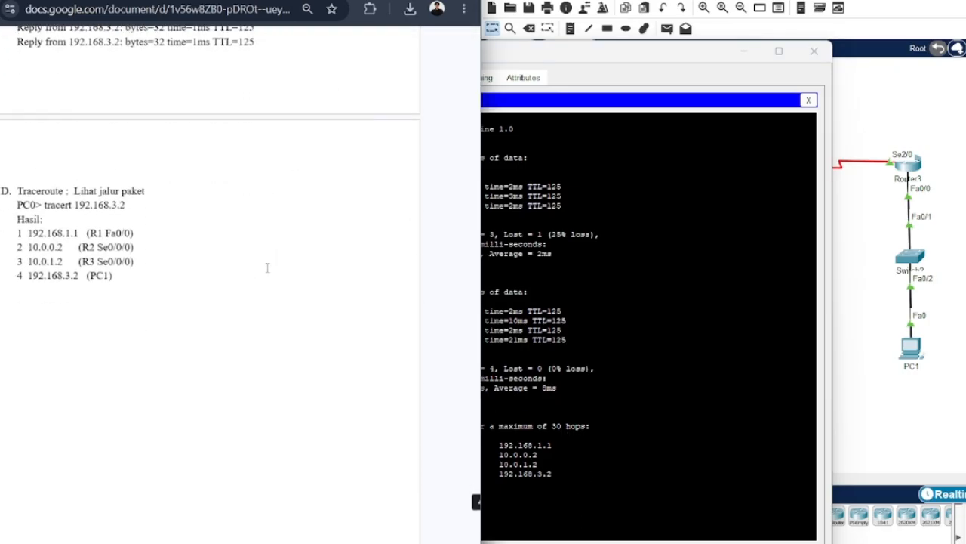
pyautogui.scroll(-3, 267, 268)
pyautogui.scroll(3, 267, 268)
pyautogui.scroll(1, 267, 268)
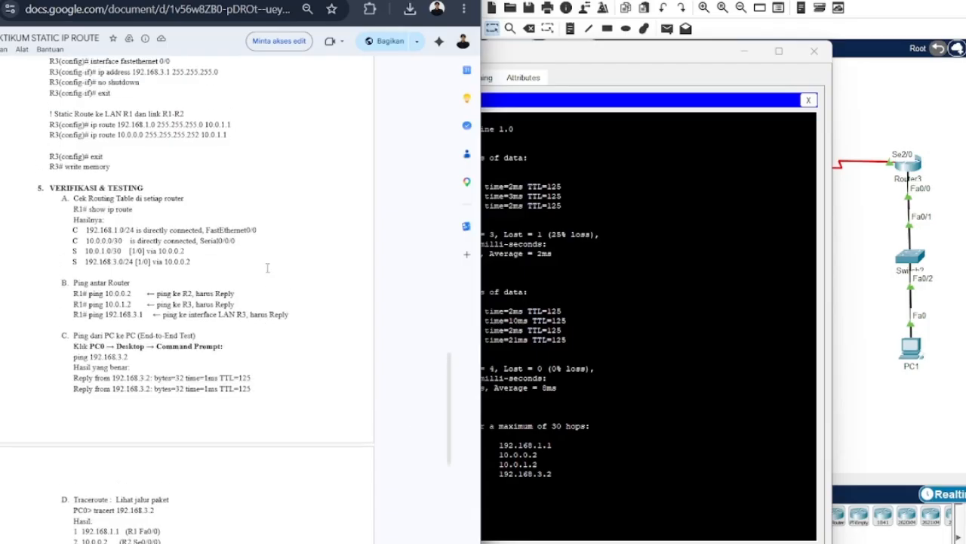
pyautogui.scroll(-1, 267, 268)
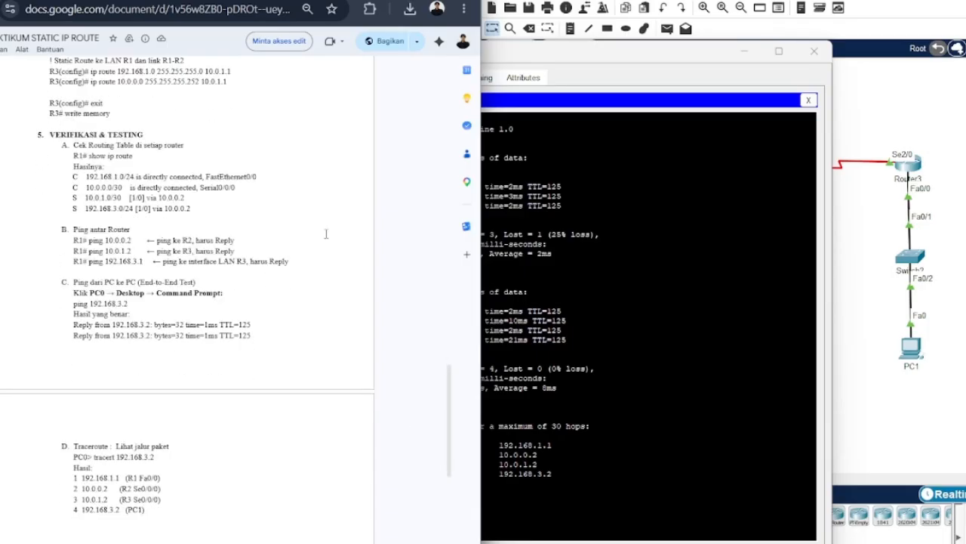